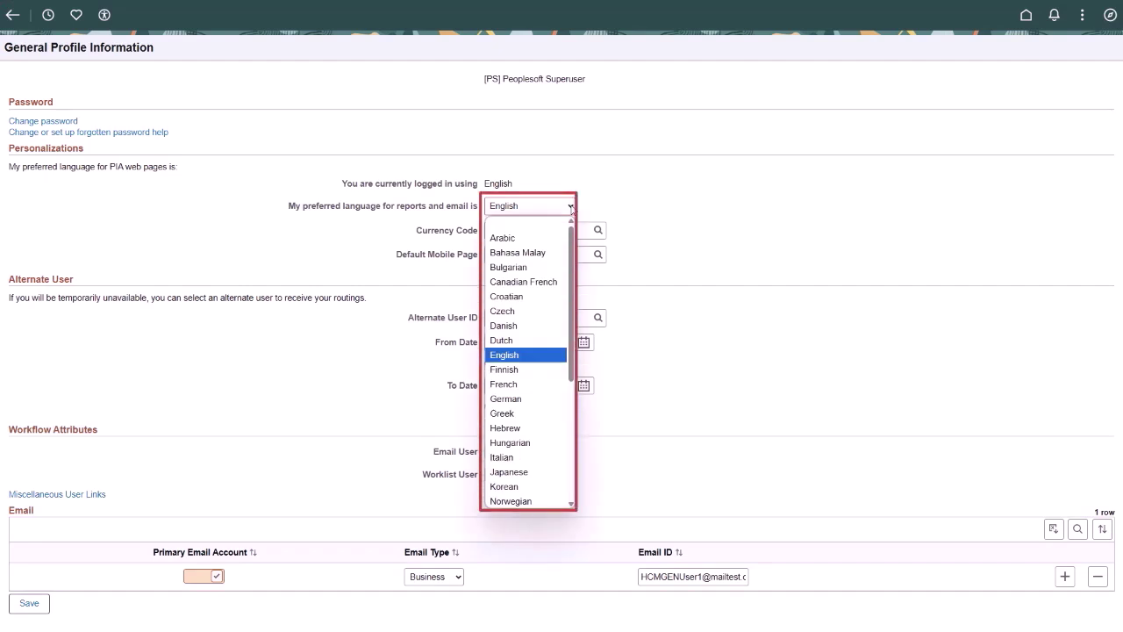
- Clear the currency code and set the preferred language for reports and email to French
left_click(571, 209)
left_click_drag(487, 230, 497, 230)
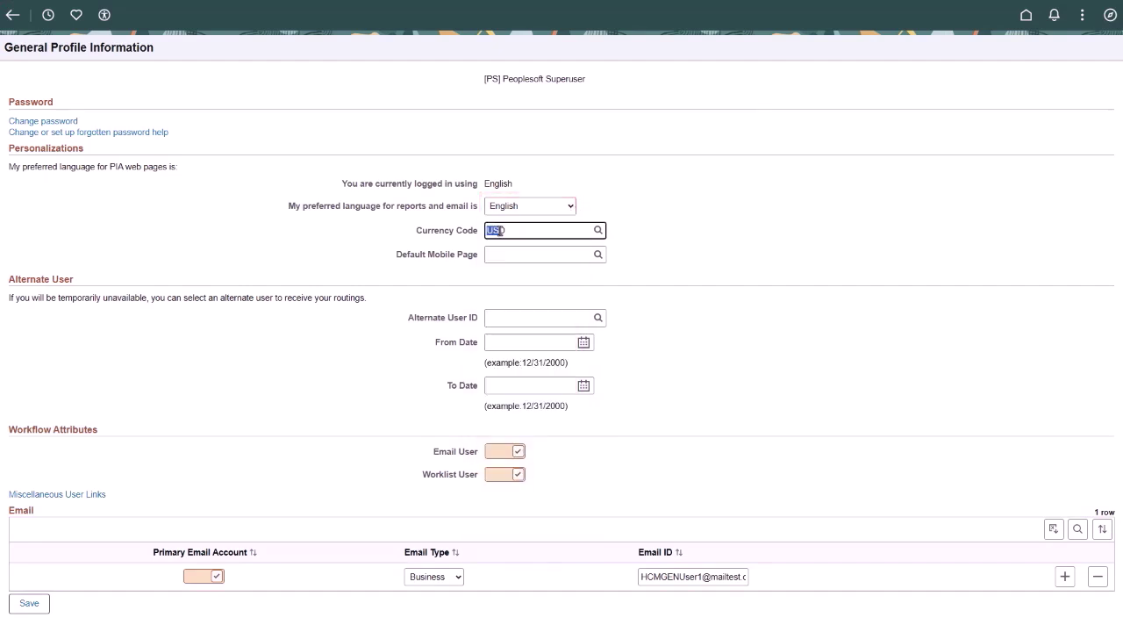
type("E")
key("BackSpace")
left_click(527, 207)
left_click(530, 368)
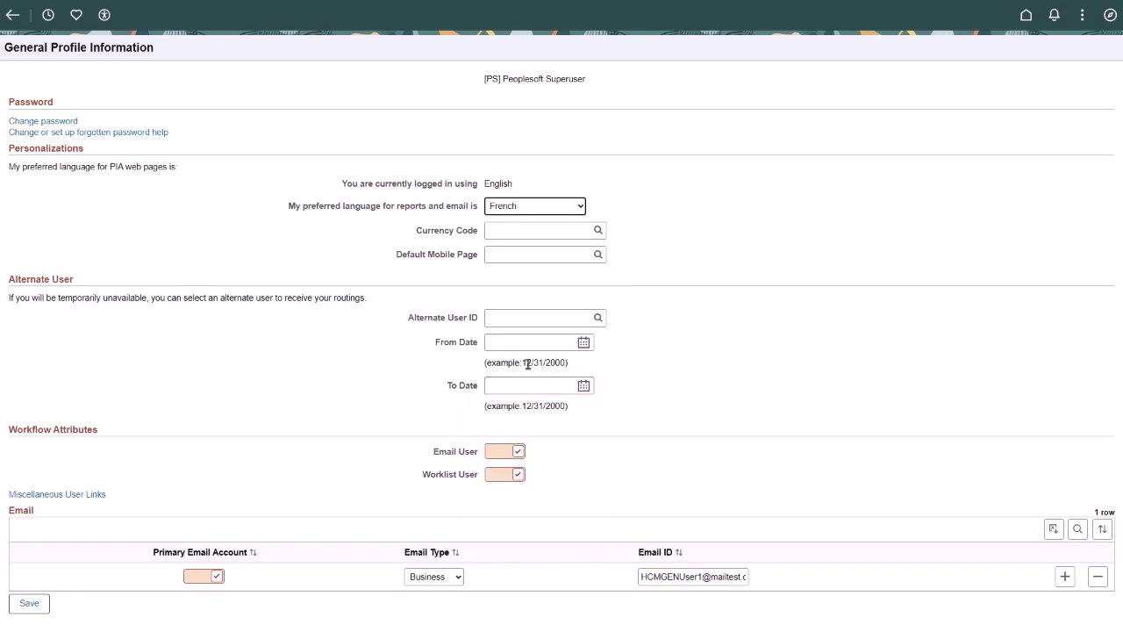
left_click(580, 207)
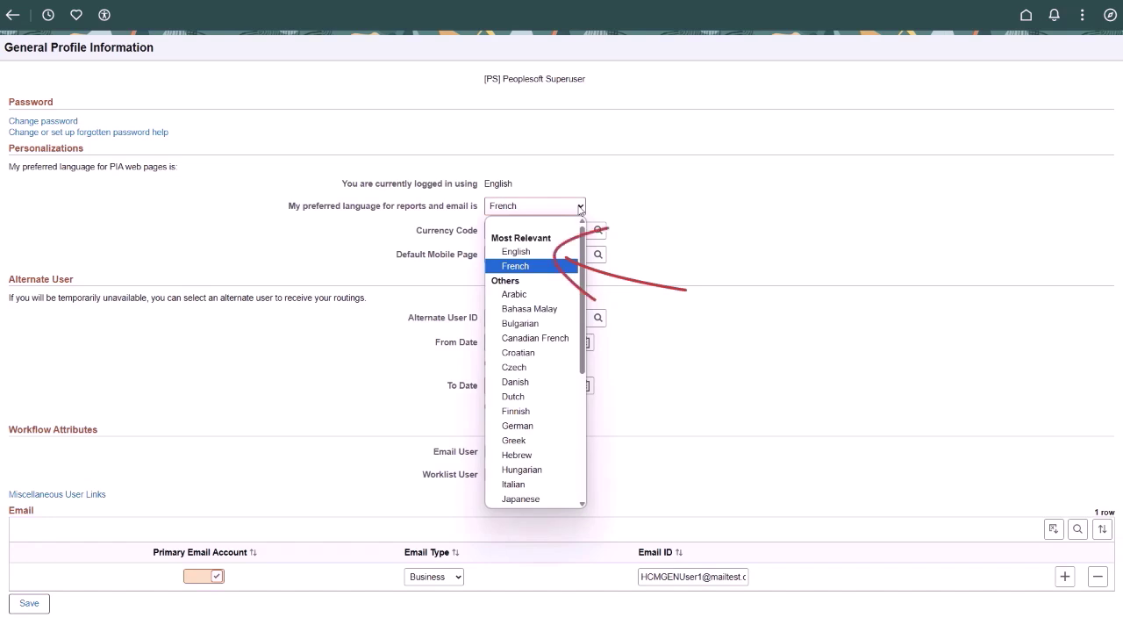
left_click(580, 209)
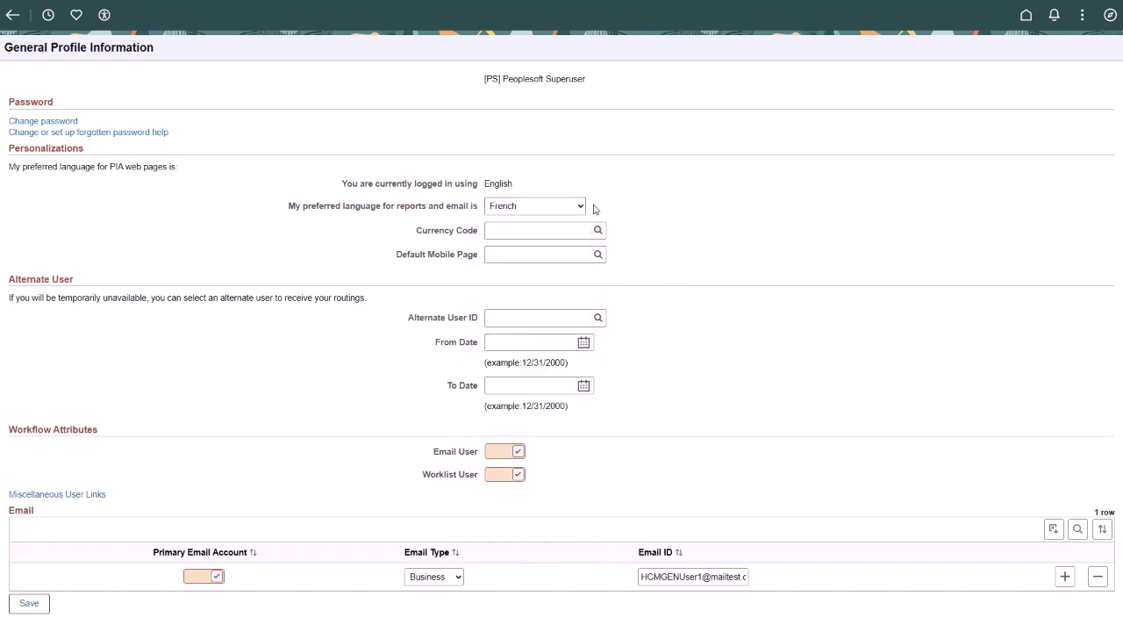
- Set the currency code to EUR (euro)
left_click(560, 230)
type("E")
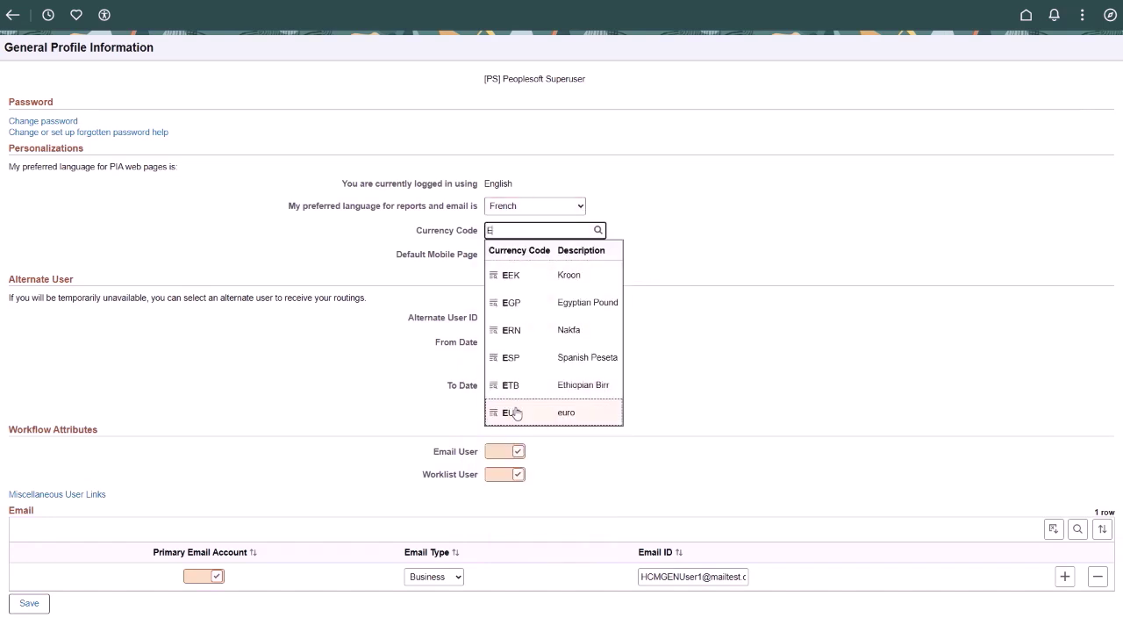
left_click(559, 409)
- Replace the currency code with one starting with U, and begin entering another that starts with E
double_click(489, 230)
key("BackSpace")
type("U")
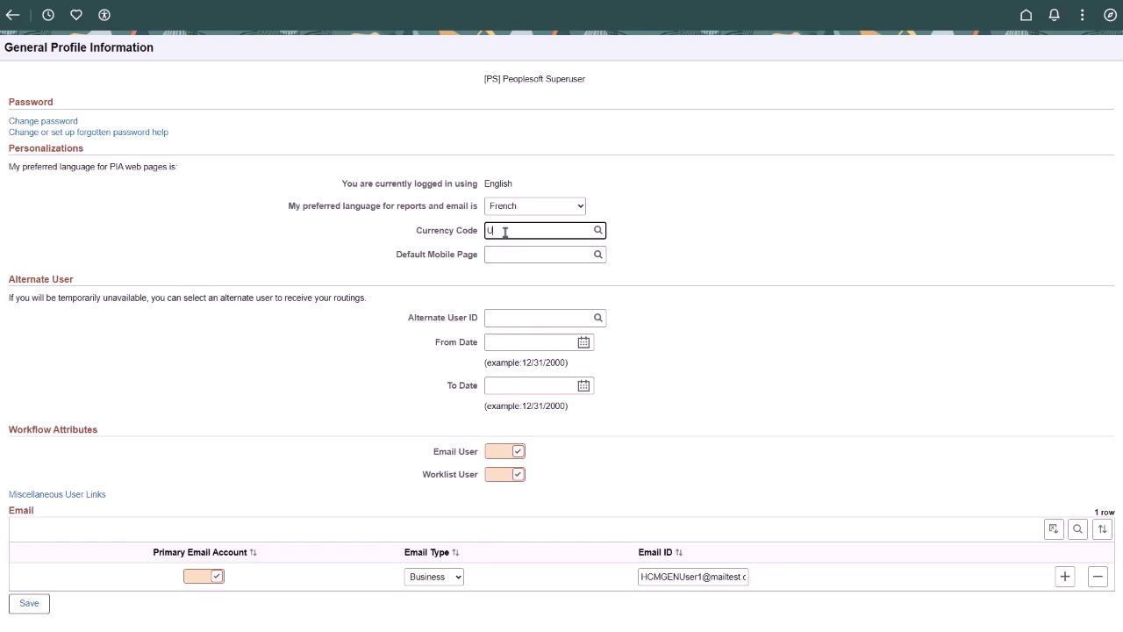
left_click(514, 326)
double_click(494, 230)
type("E")
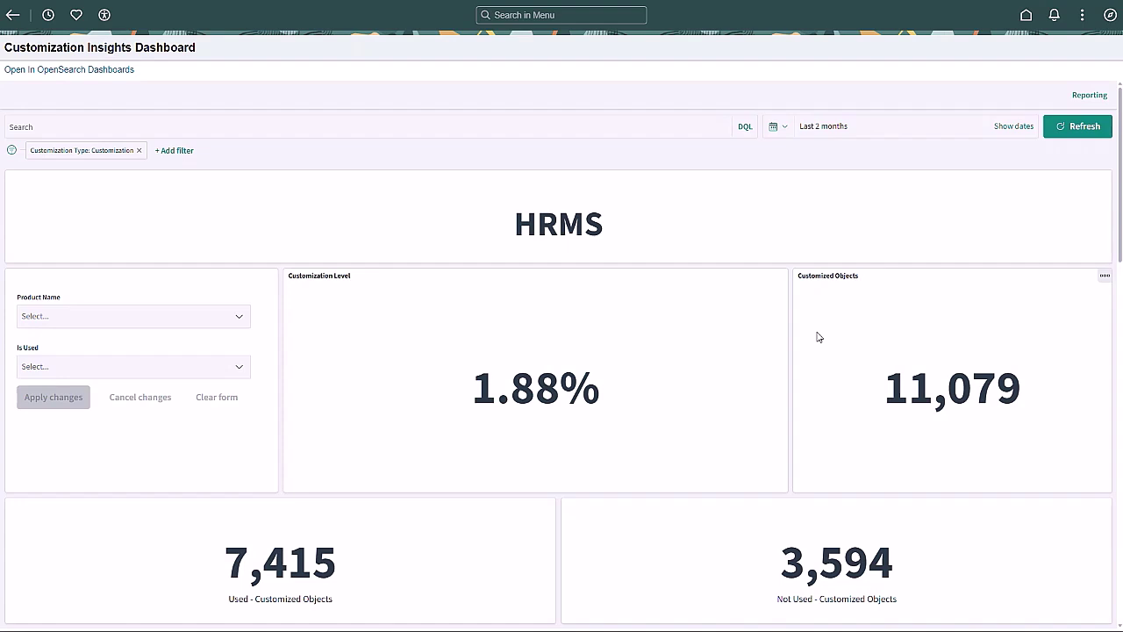
- Filter the Customization Insights dashboard to HCM ePerformance using the Customization Impacts by Product chart, and examine its object details
left_click_drag(1119, 262, 1119, 377)
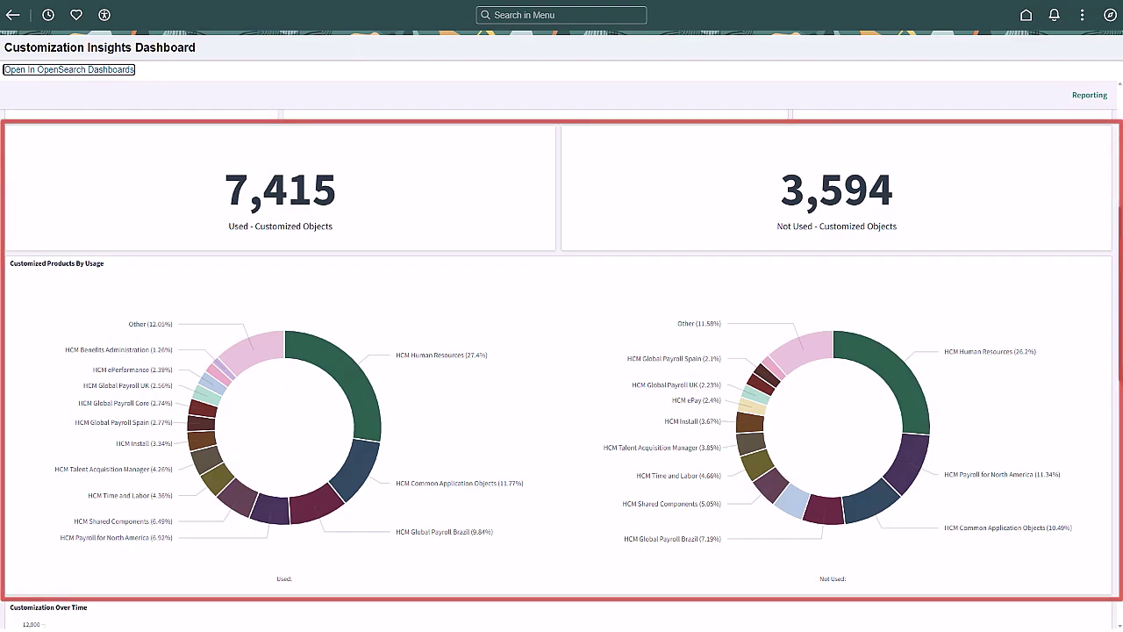
left_click_drag(1120, 377, 1120, 550)
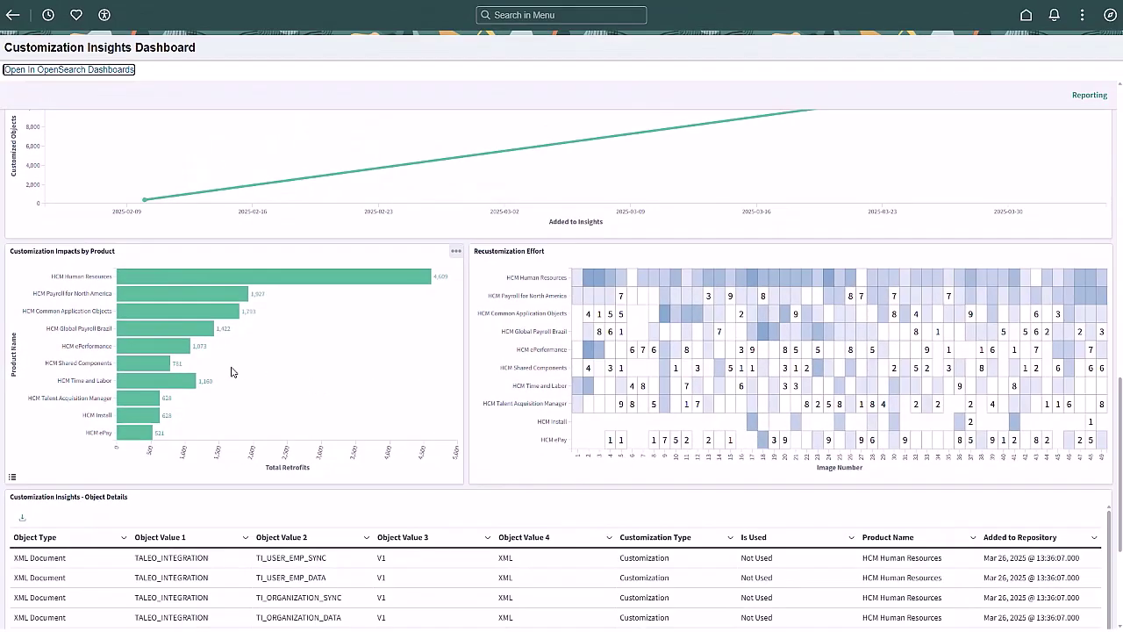
mouse_move(179, 350)
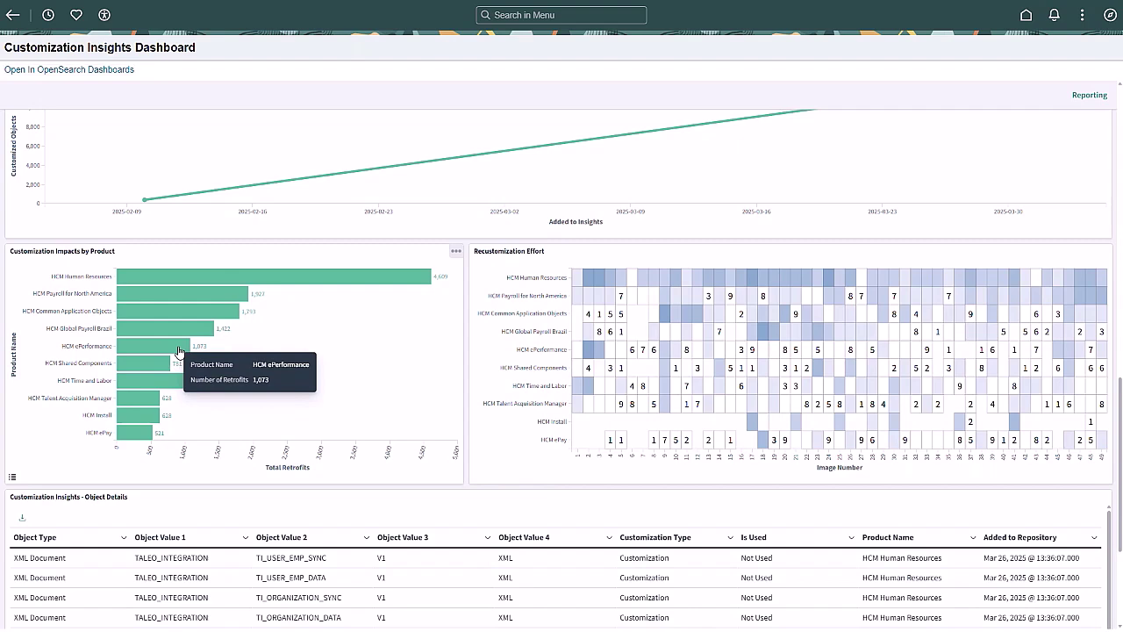
left_click(179, 350)
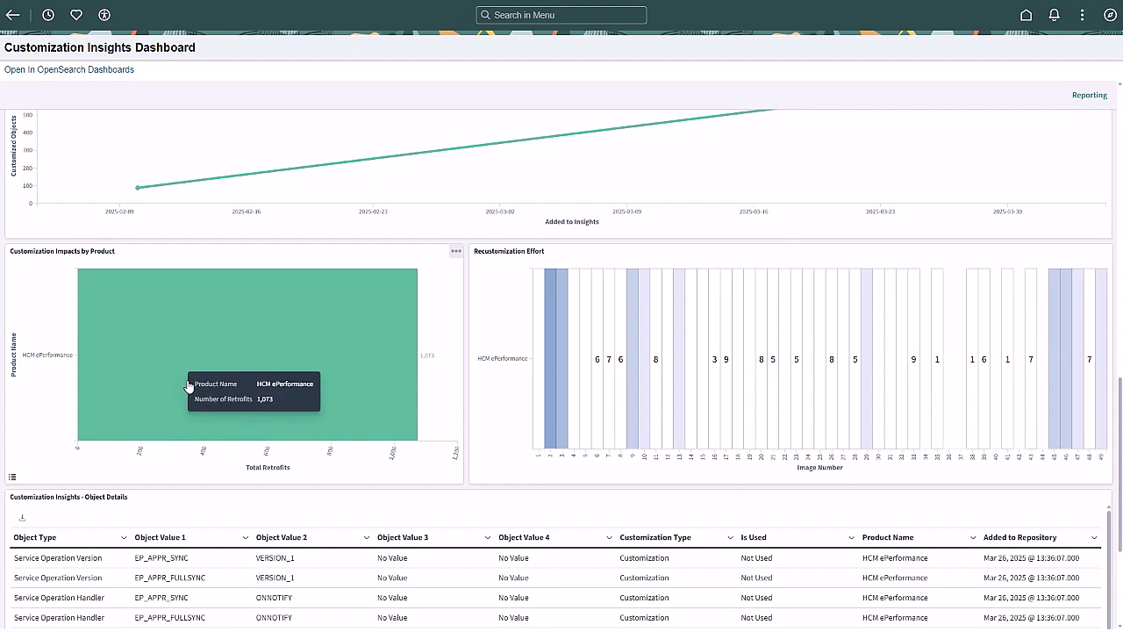
scroll(1117, 552, "down", 2)
scroll(1117, 552, "down", 2)
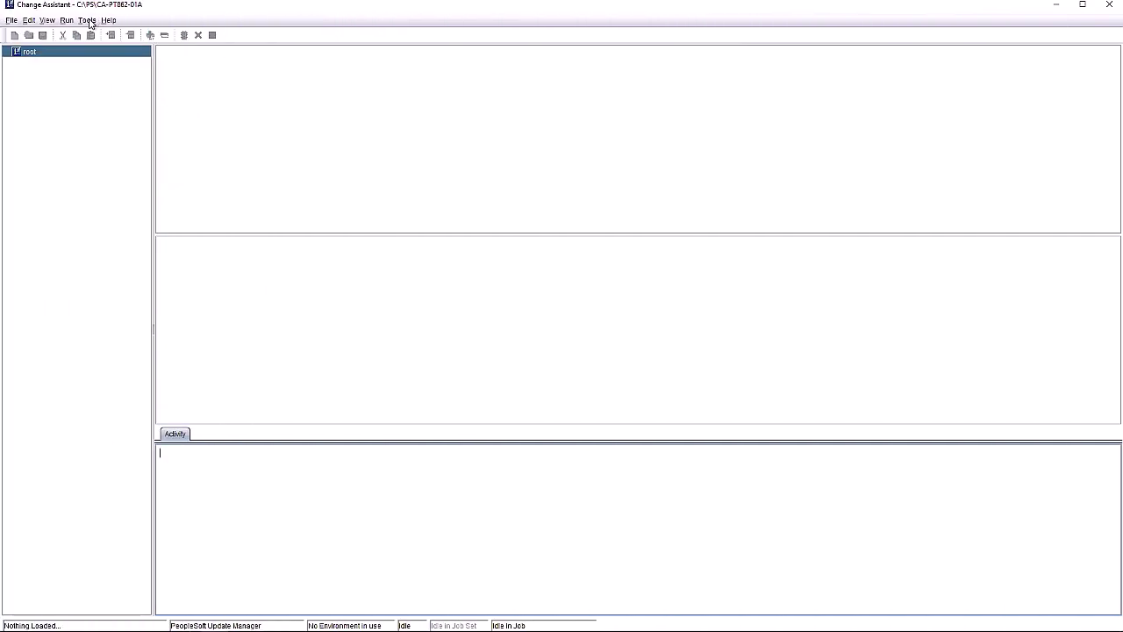
- In Change Assistant, start Populate Customization Insights with PTPUMSRC as the customization source database and PRJ001 as the project name
left_click(87, 20)
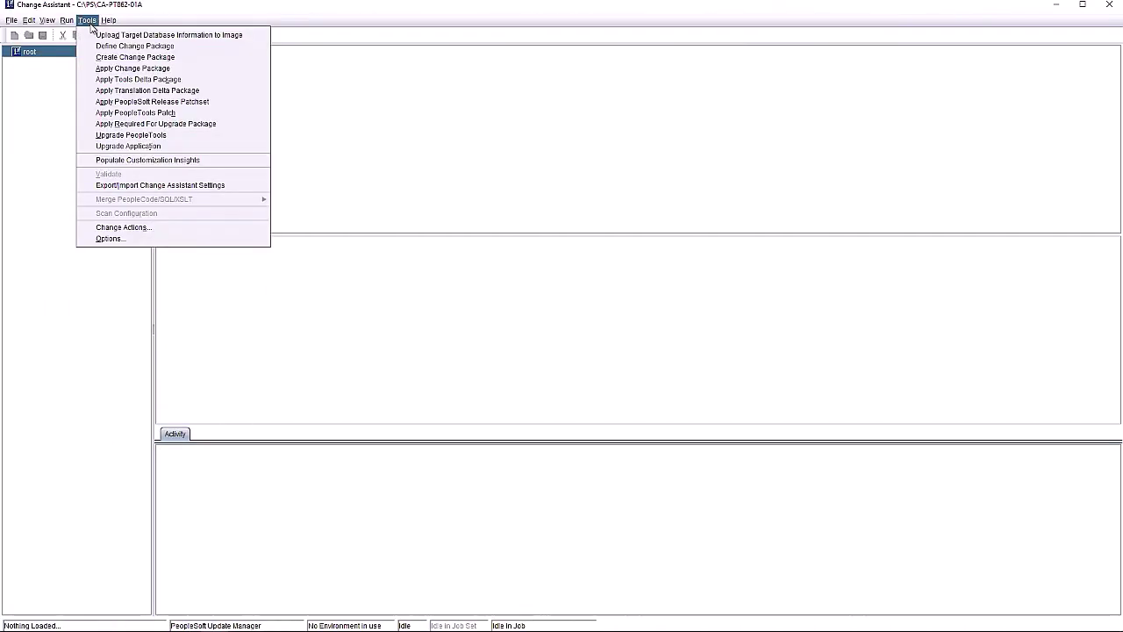
left_click(111, 162)
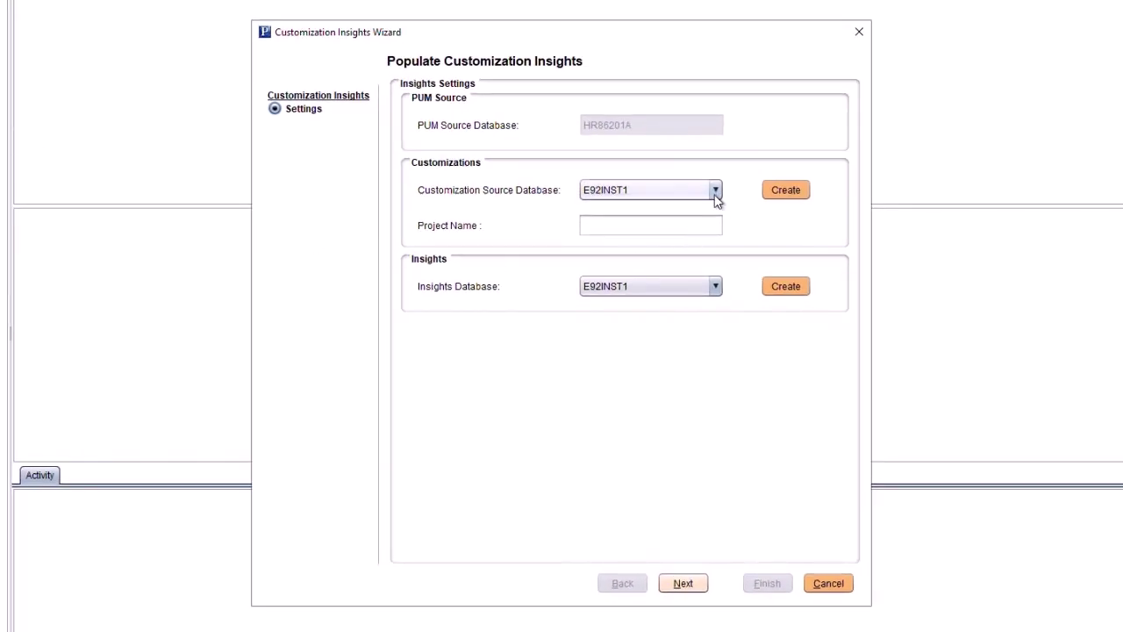
left_click(716, 192)
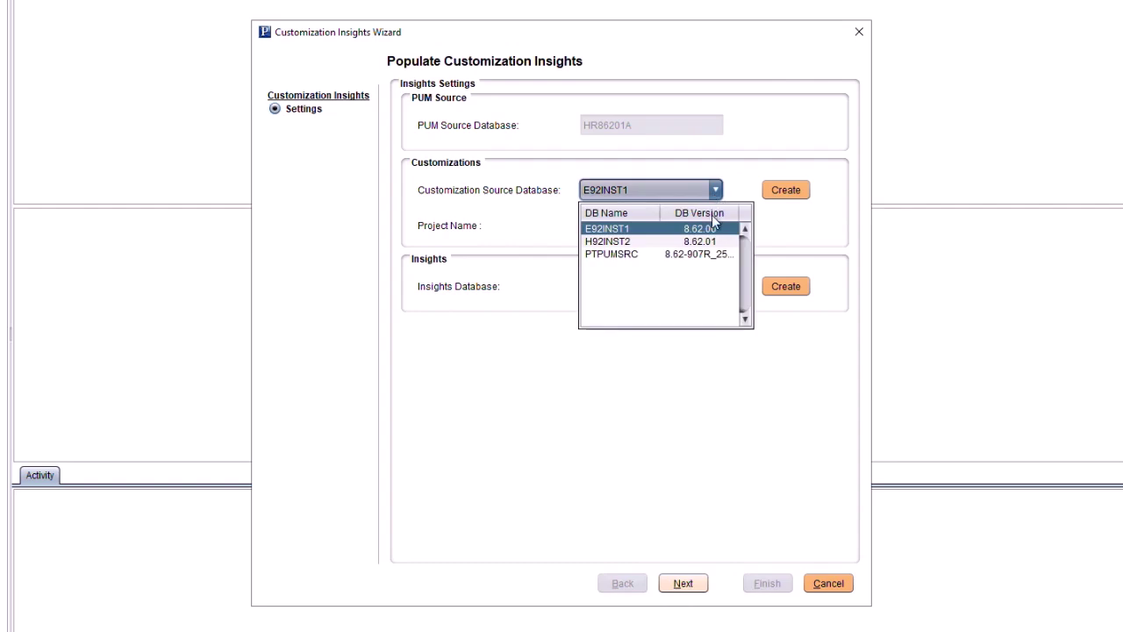
left_click(700, 254)
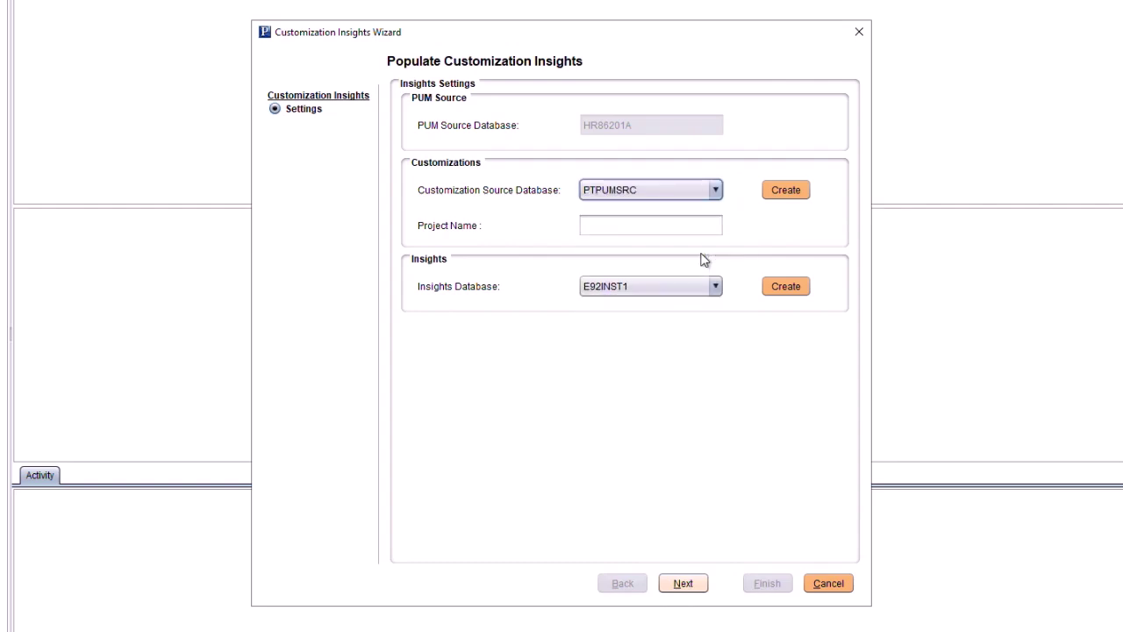
left_click(649, 226)
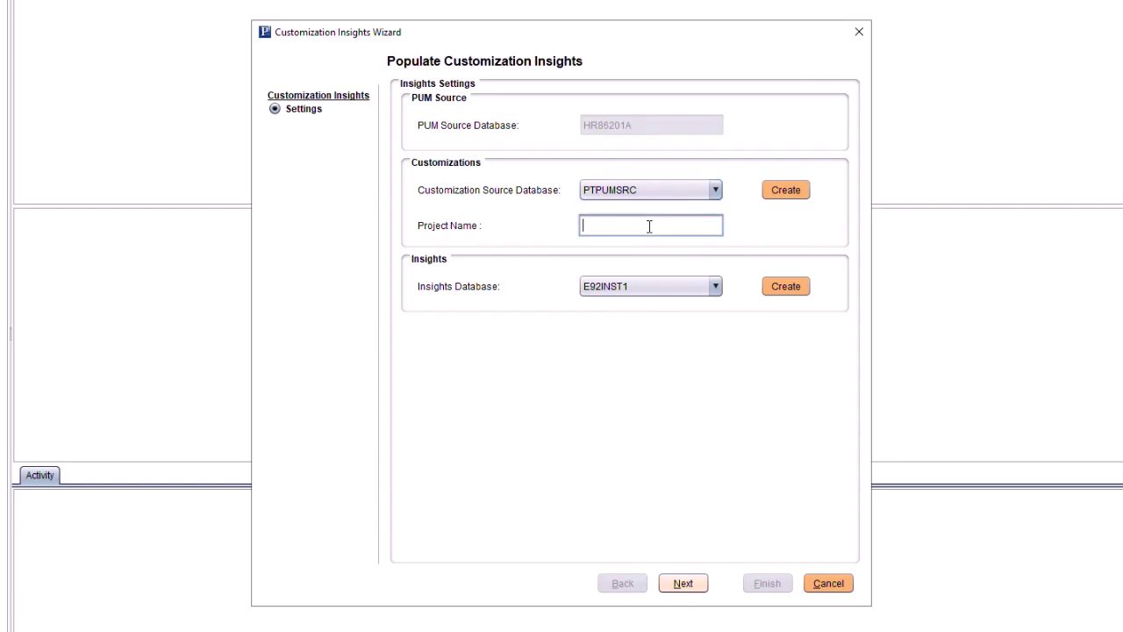
type("PRJ001")
- Choose H92INST2 as the insights database and proceed through the wizard's validation checks
left_click(715, 288)
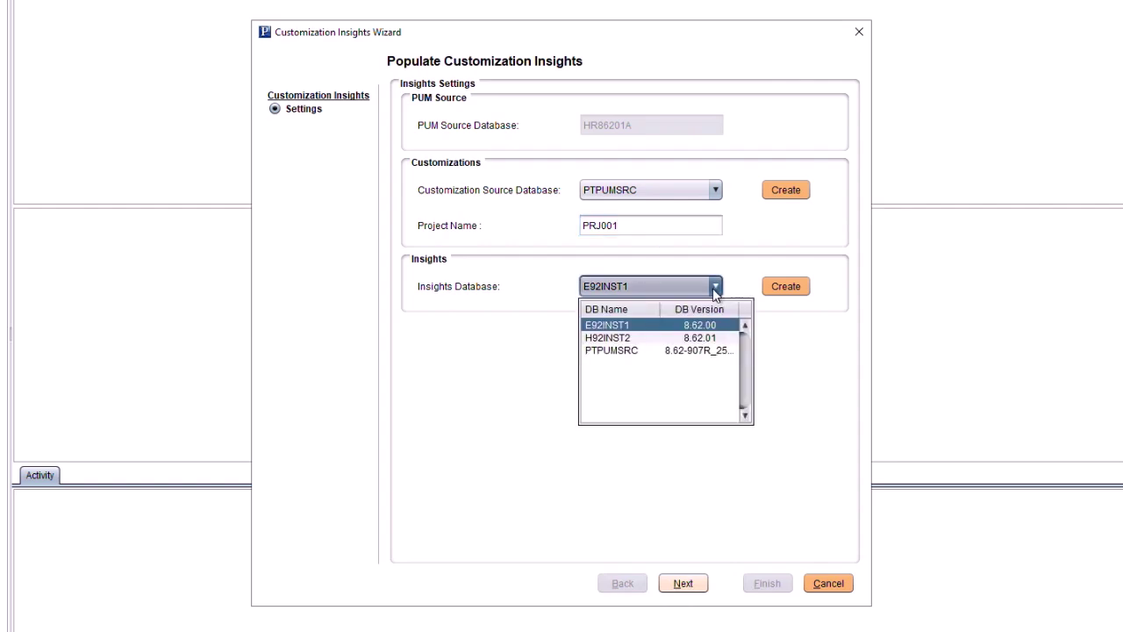
left_click(618, 338)
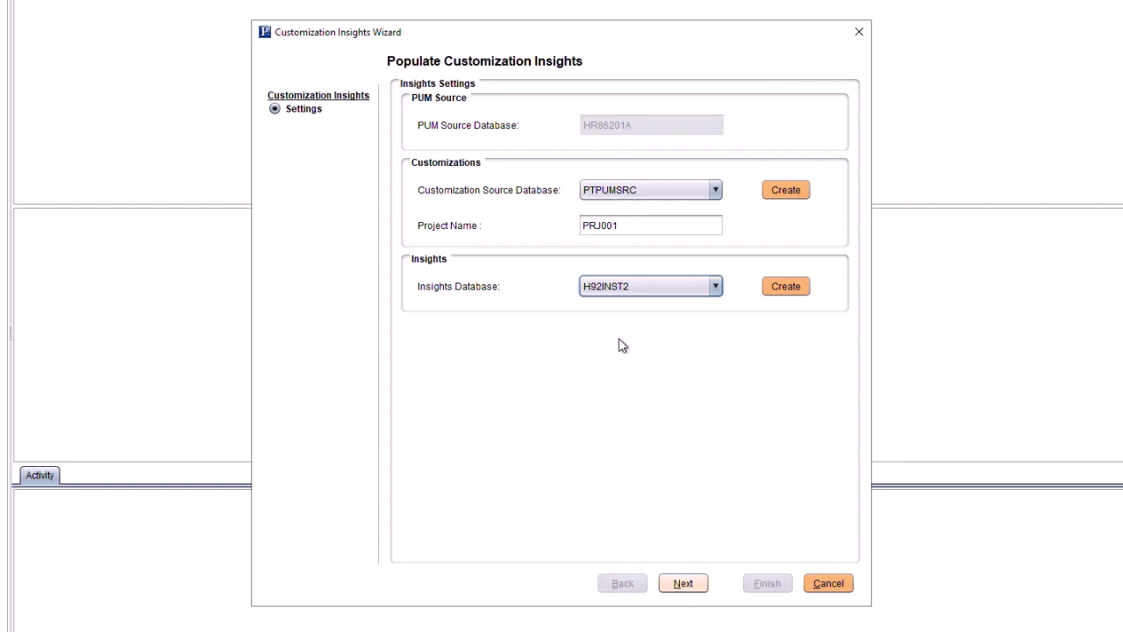
left_click(686, 589)
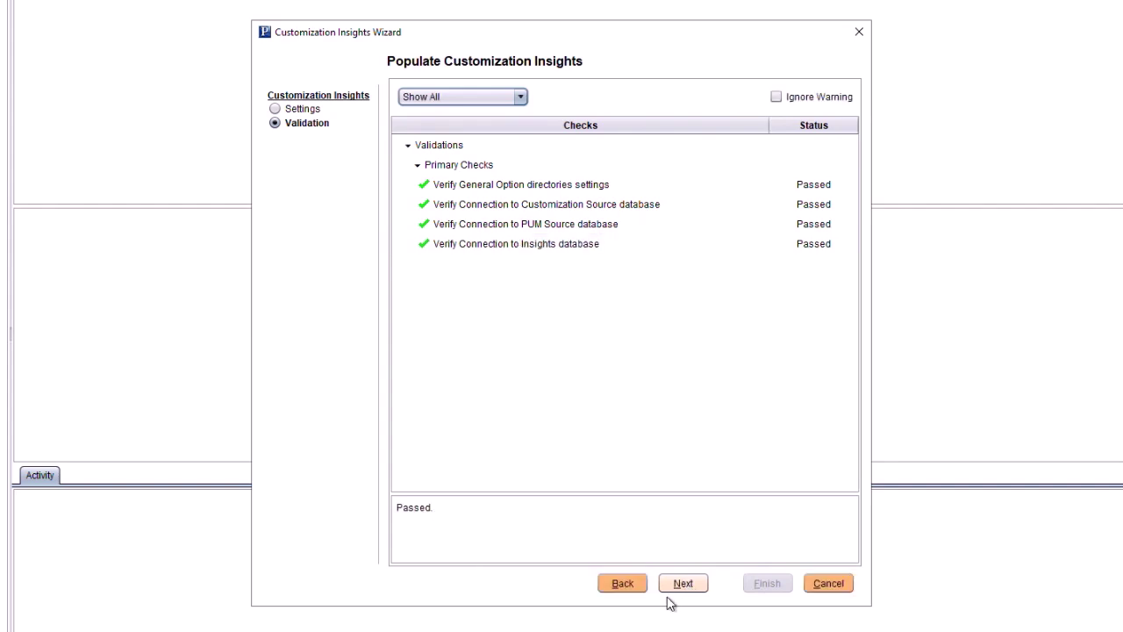
left_click(666, 585)
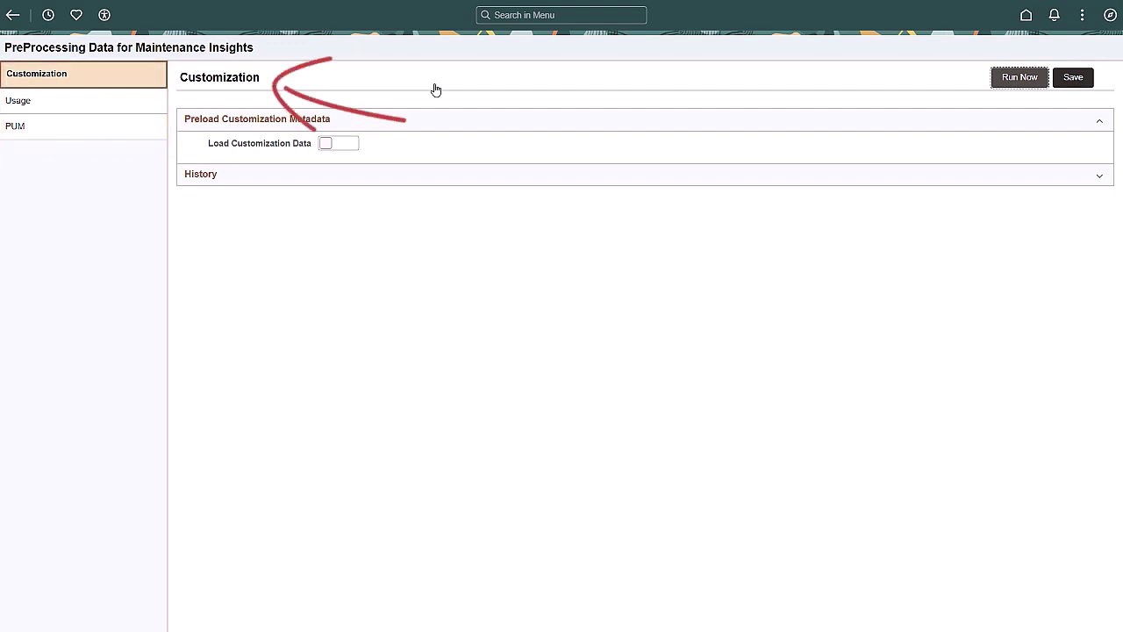
- View the Usage and PUM preprocessing pages for Maintenance Insights in PeopleSoft
left_click(50, 107)
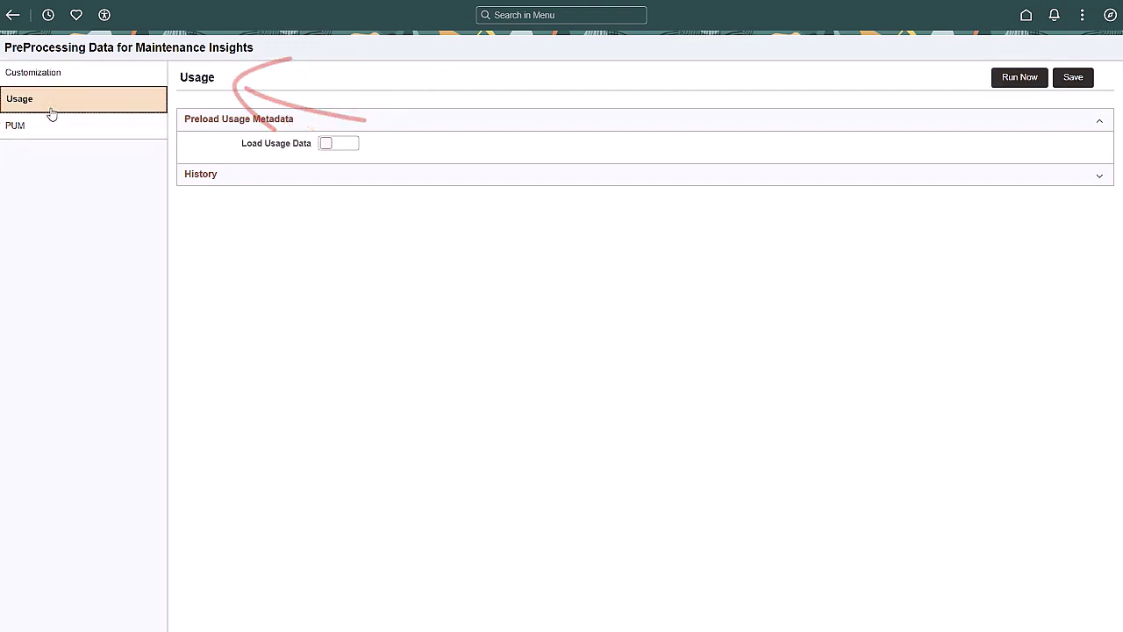
left_click(38, 132)
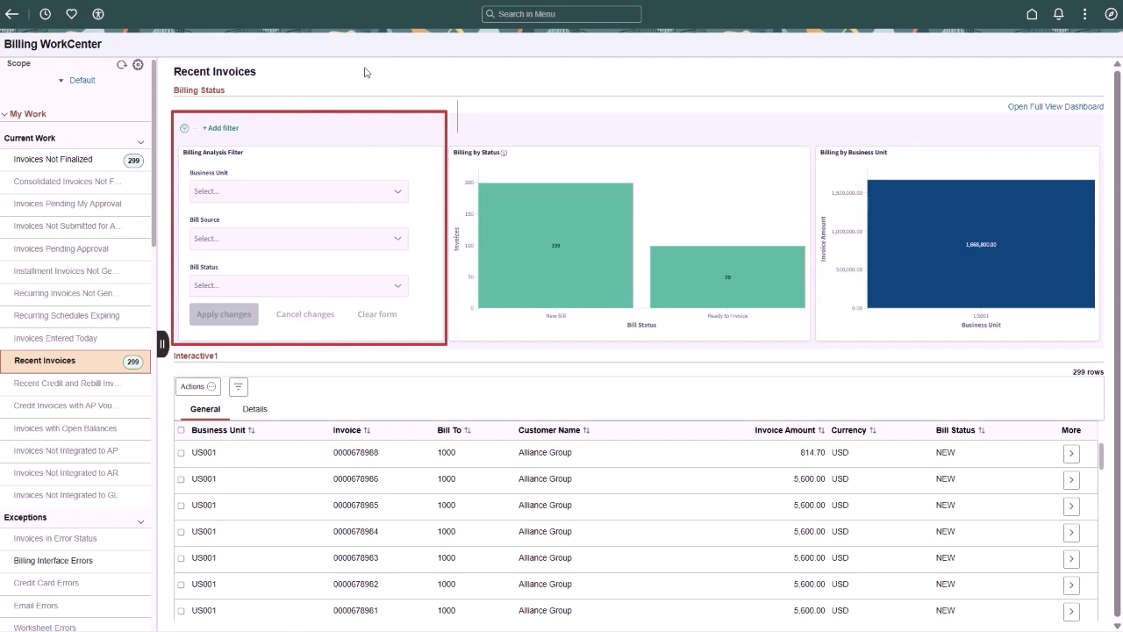
- Filter the recent invoices in the Billing WorkCenter to business unit US001 and bill status Ready to Invoice
left_click(395, 193)
type("US001")
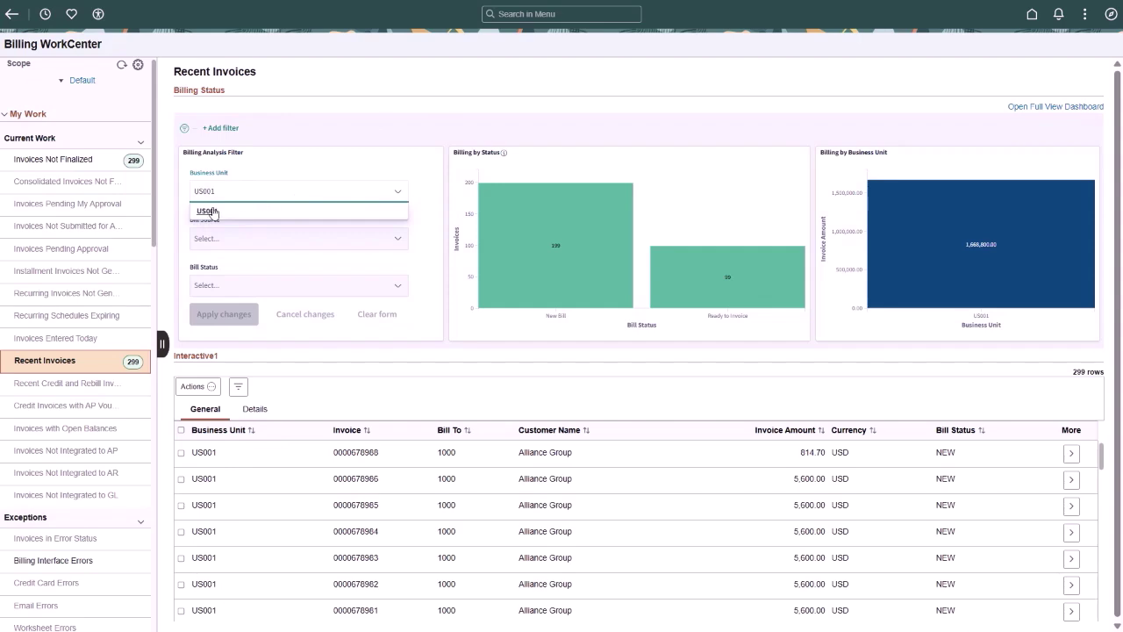
left_click(211, 213)
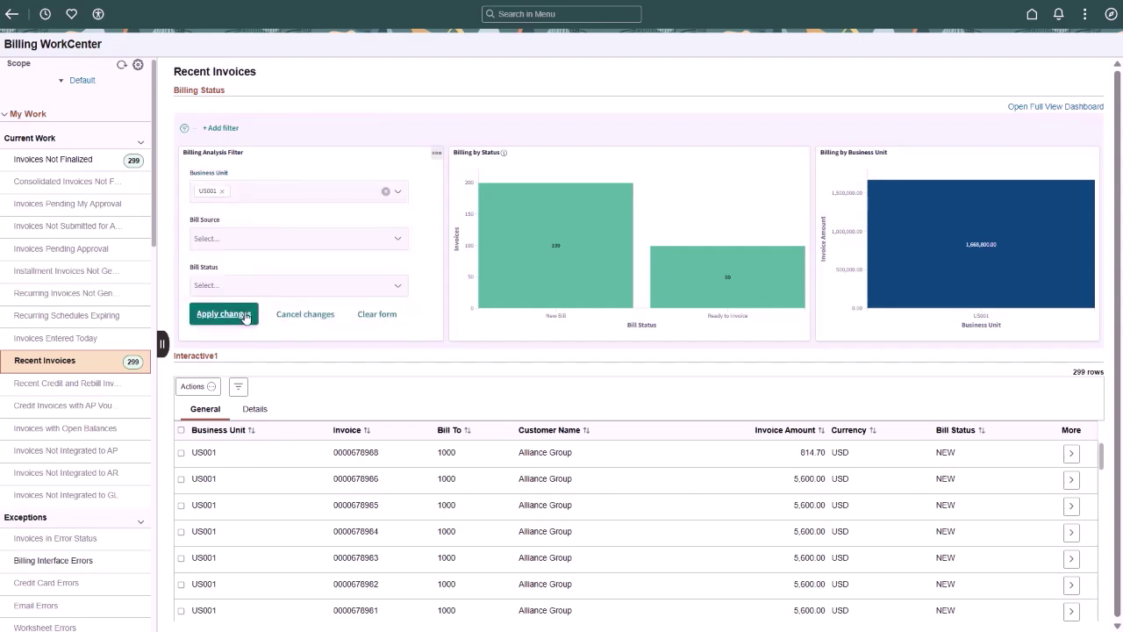
left_click(245, 316)
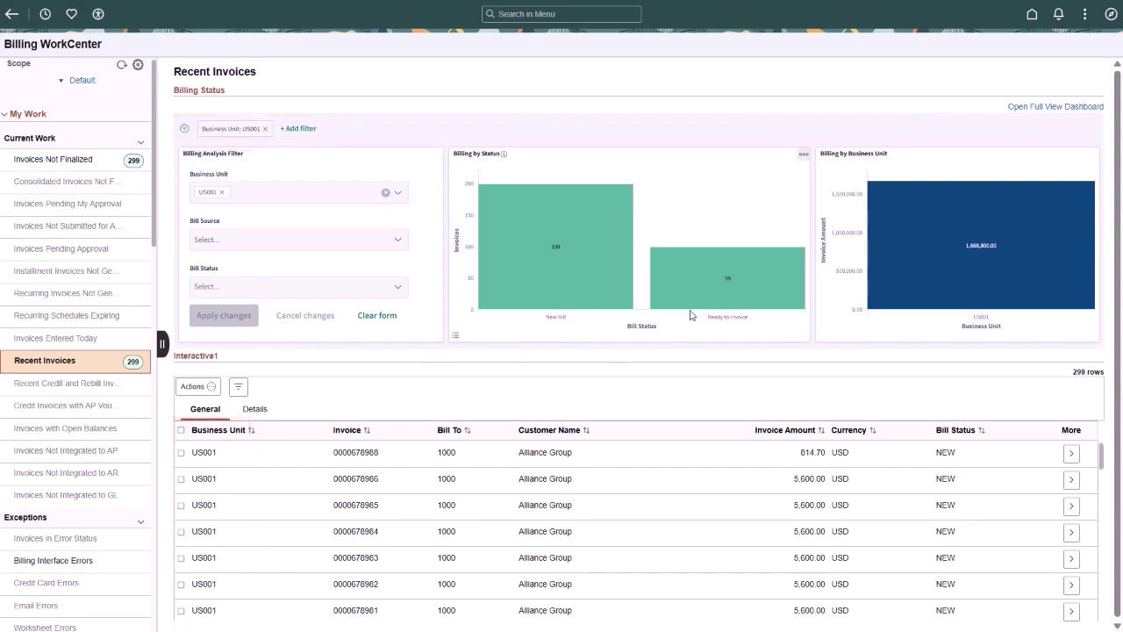
left_click(705, 286)
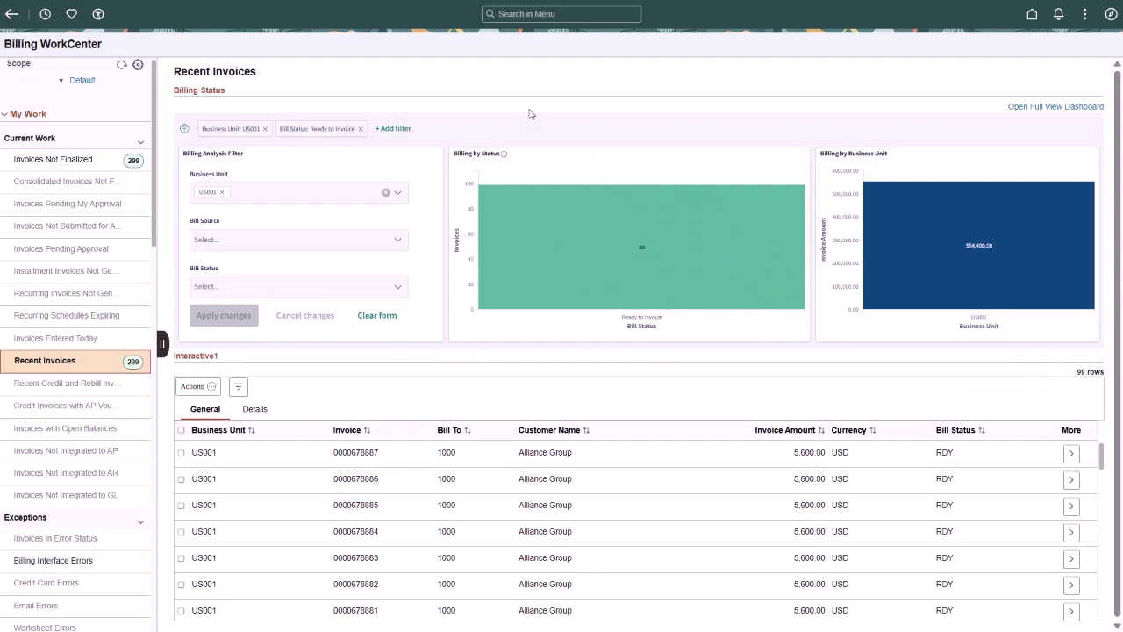
- Open Configure Insights Dashboards and bring up the page-level filter control settings for the Billing Status view
left_click(516, 14)
type("Configu")
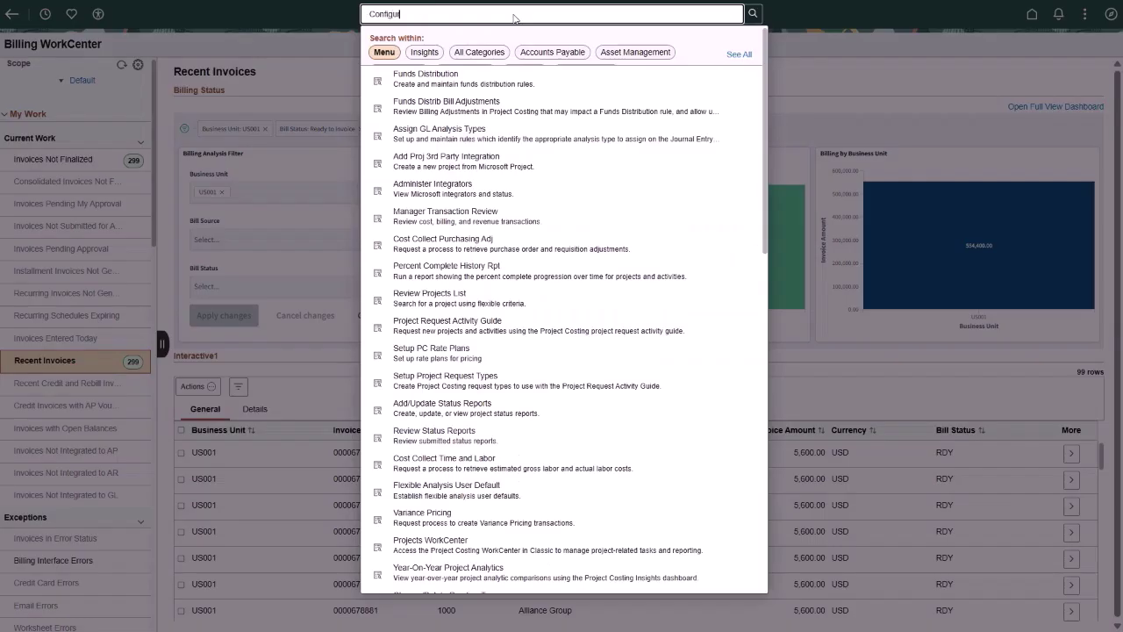
type("re Insights Dashboards")
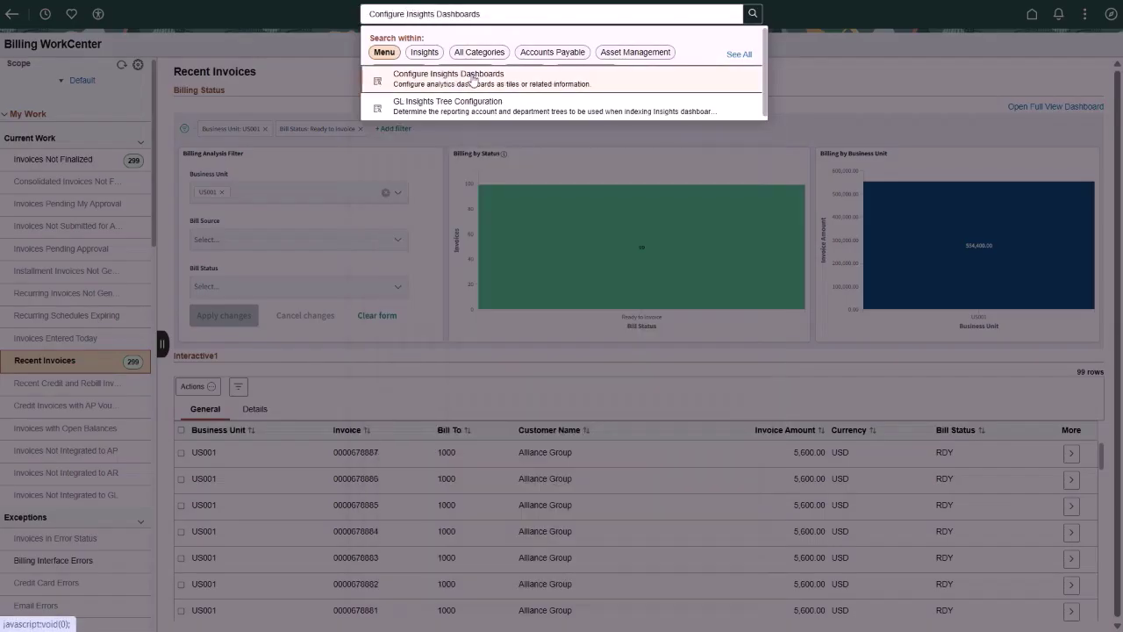
left_click(471, 79)
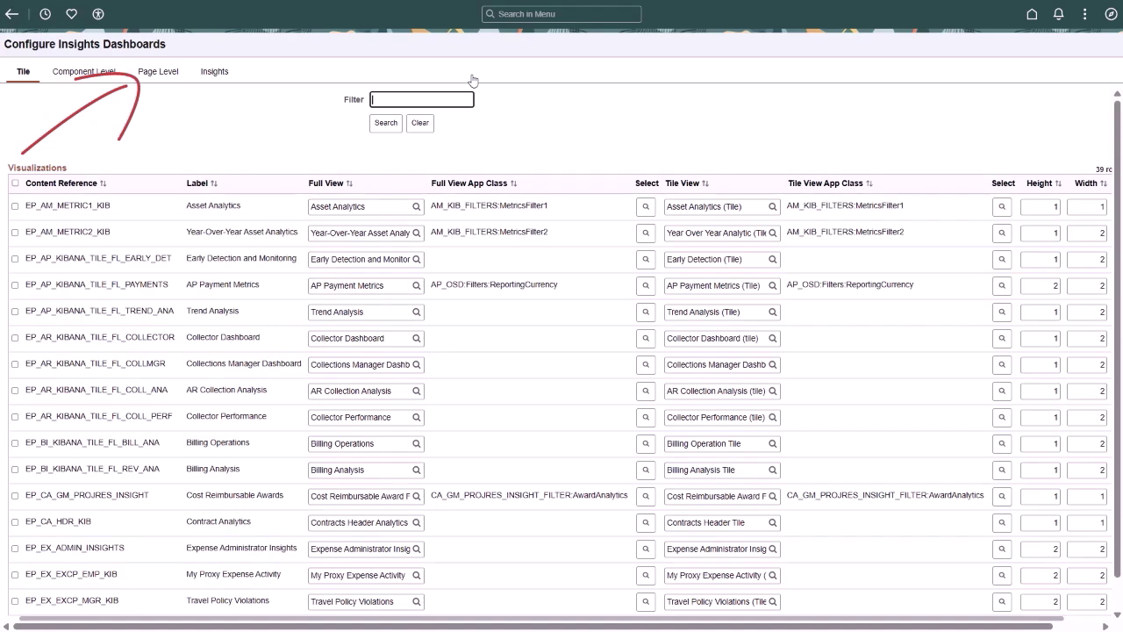
left_click(161, 76)
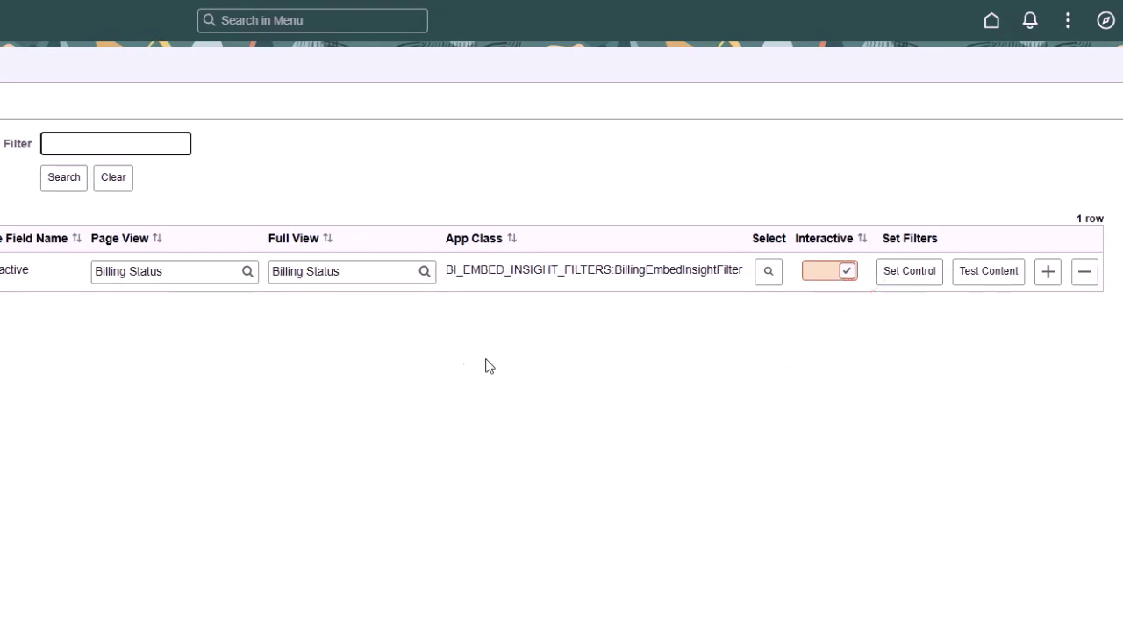
left_click(897, 271)
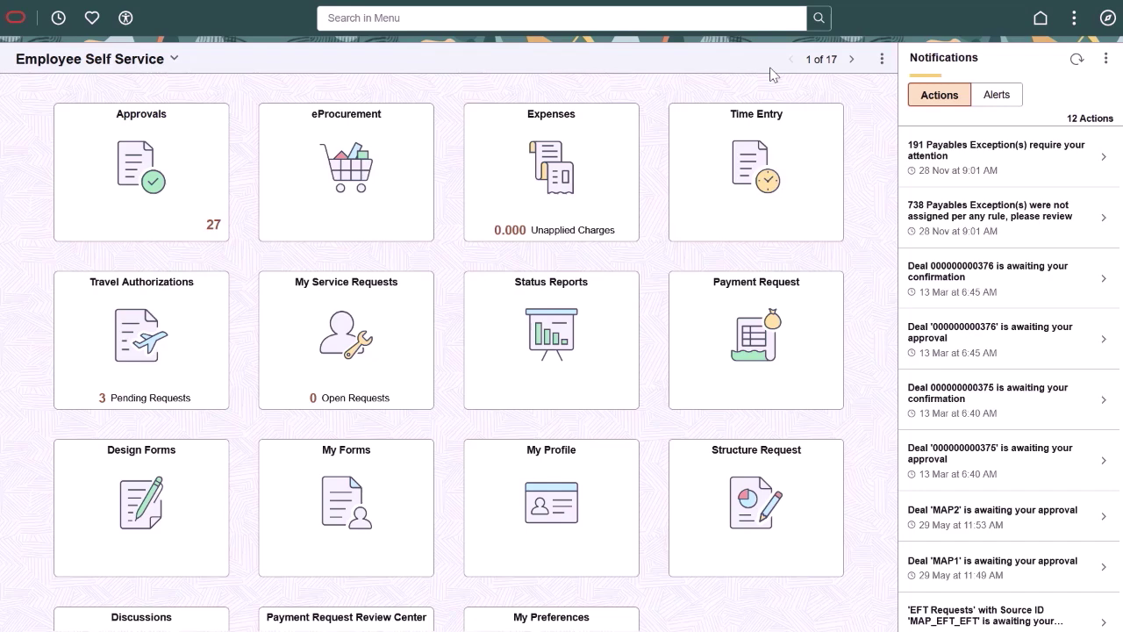
- Search the menu for Project Cost Analytics and open that dashboard
left_click(771, 25)
type("Proje")
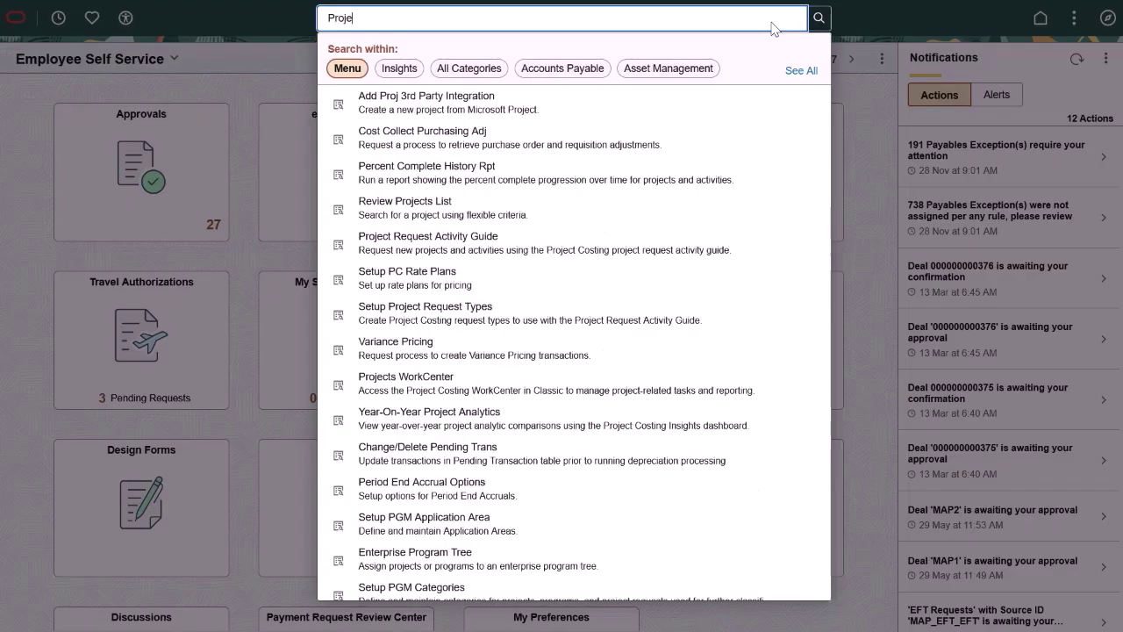
type("ct Cost Analytics")
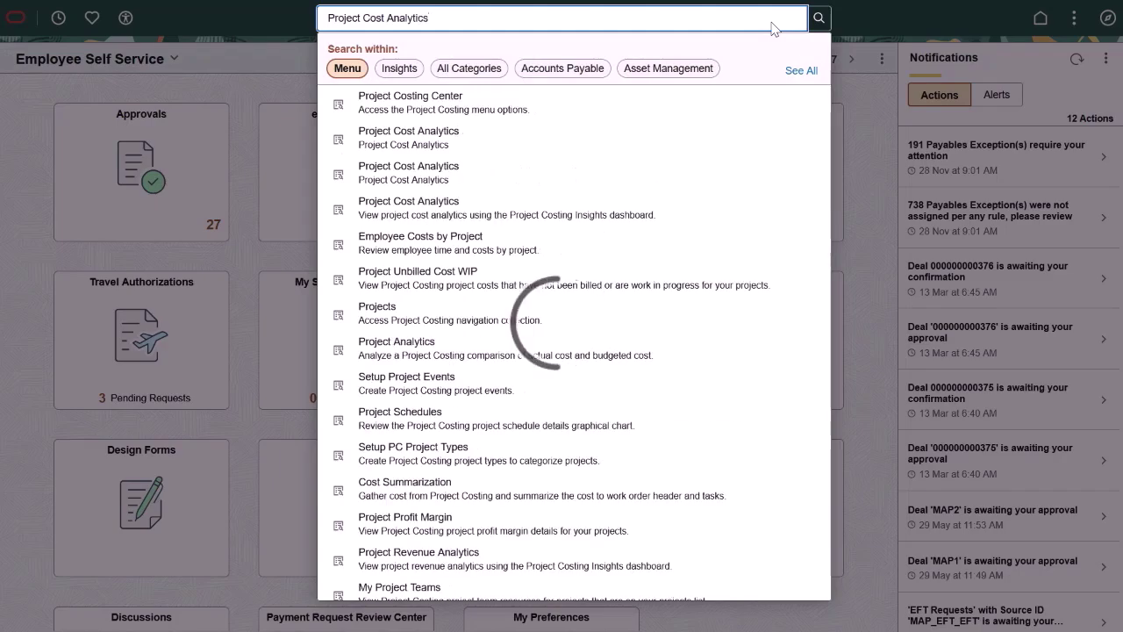
key("Return")
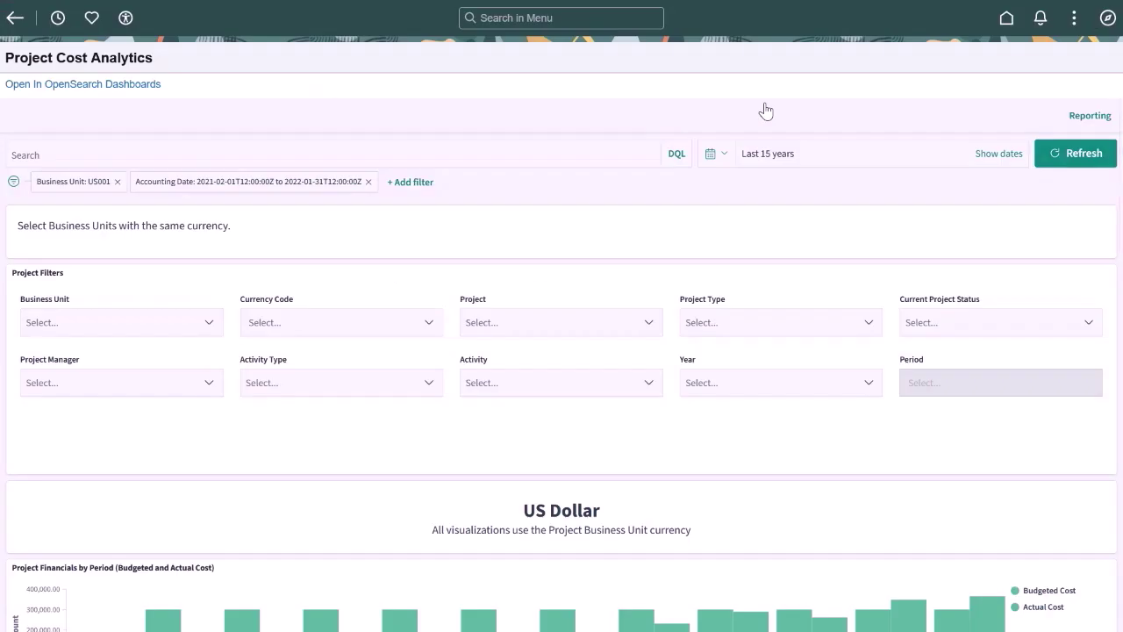
- Filter the Project Cost Analytics dashboard to project type Internal Project and download it as a PDF report
left_click(865, 323)
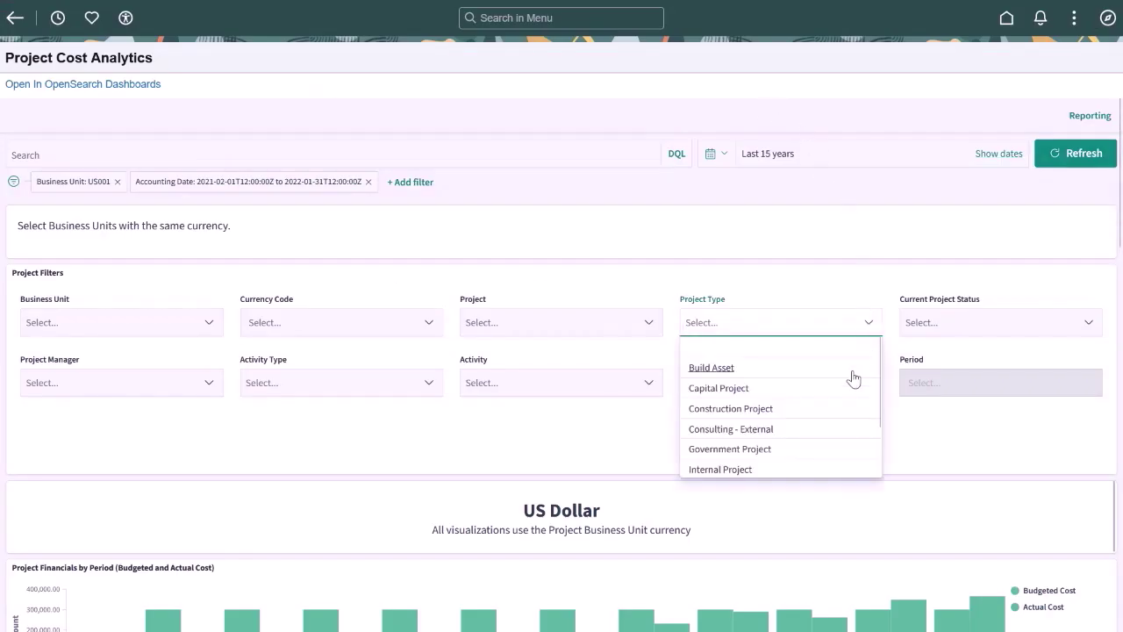
left_click(825, 471)
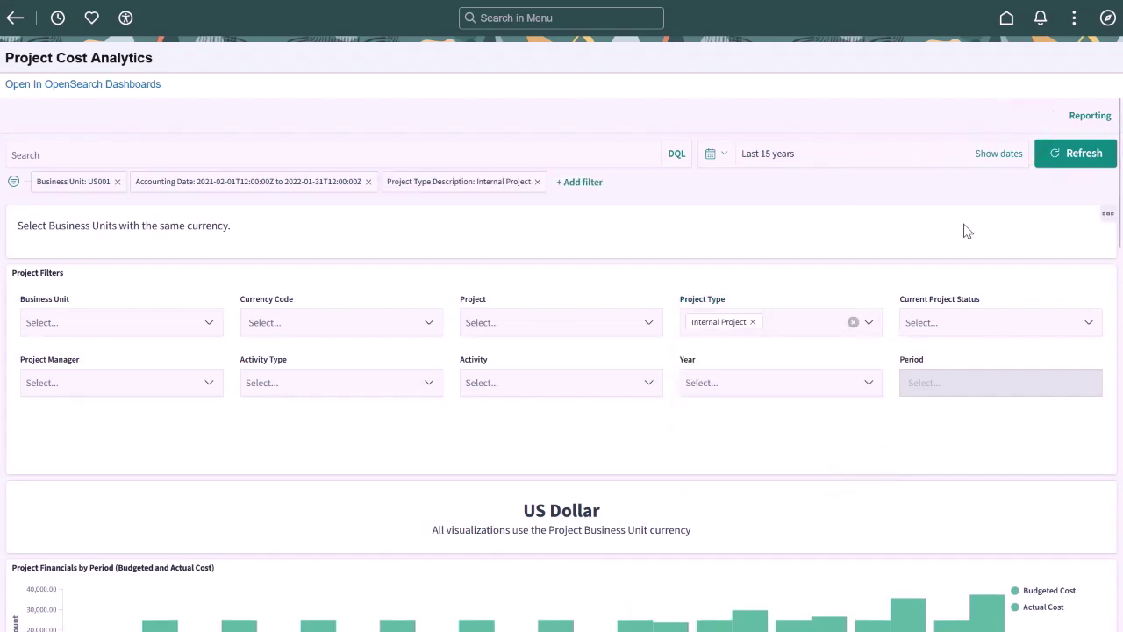
left_click(1085, 119)
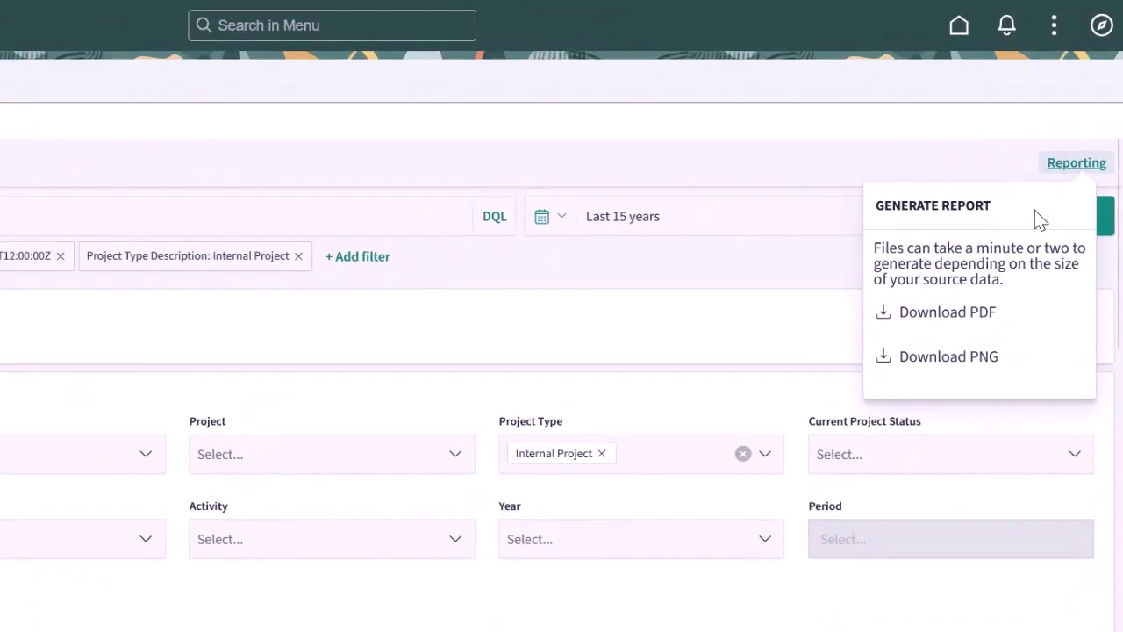
left_click(974, 320)
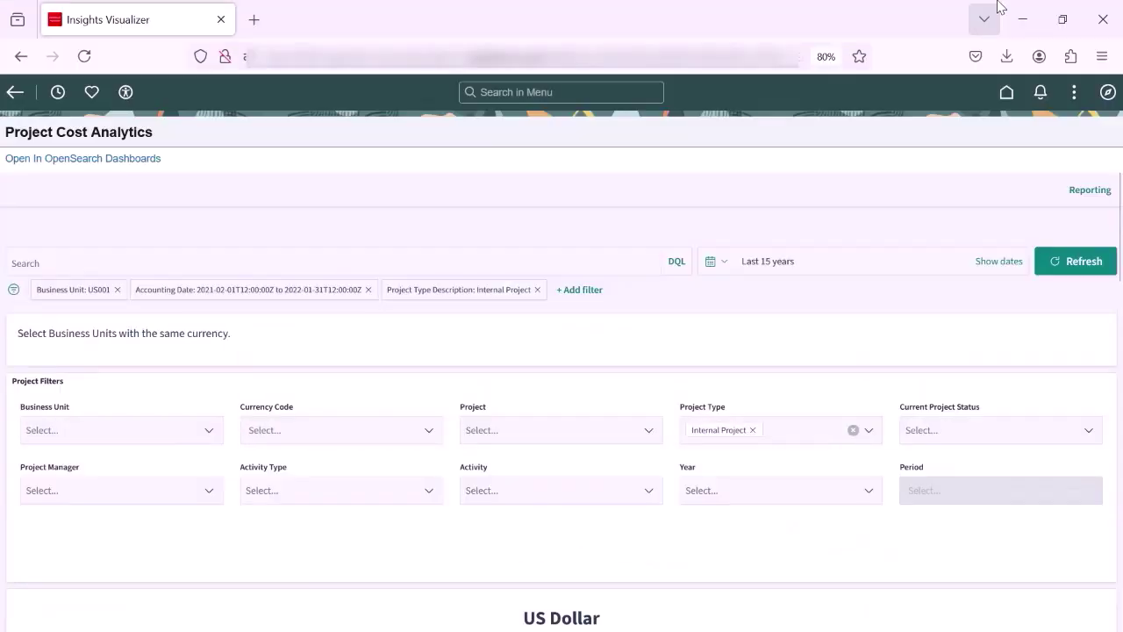
- Open the downloaded PDF report from the browser's list of downloads
left_click(1101, 56)
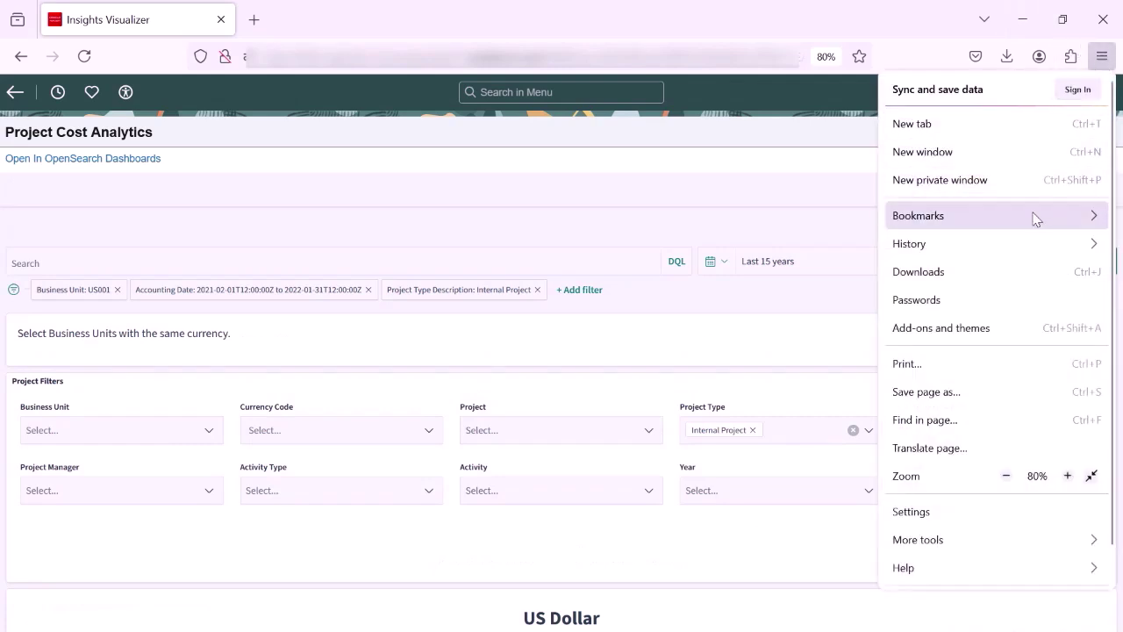
left_click(1015, 271)
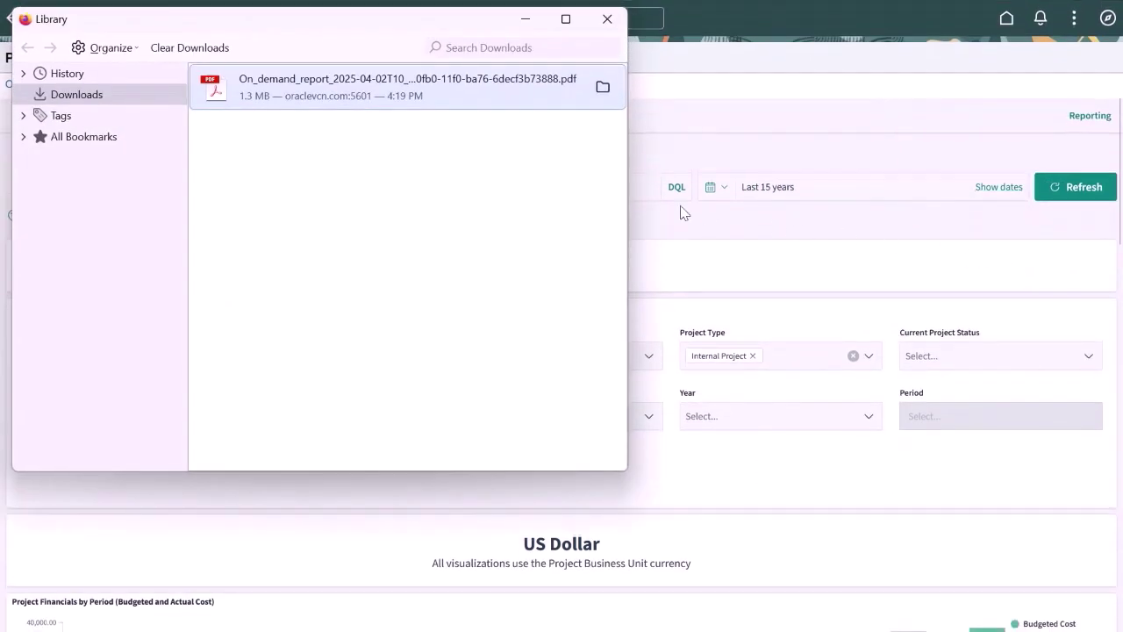
double_click(486, 88)
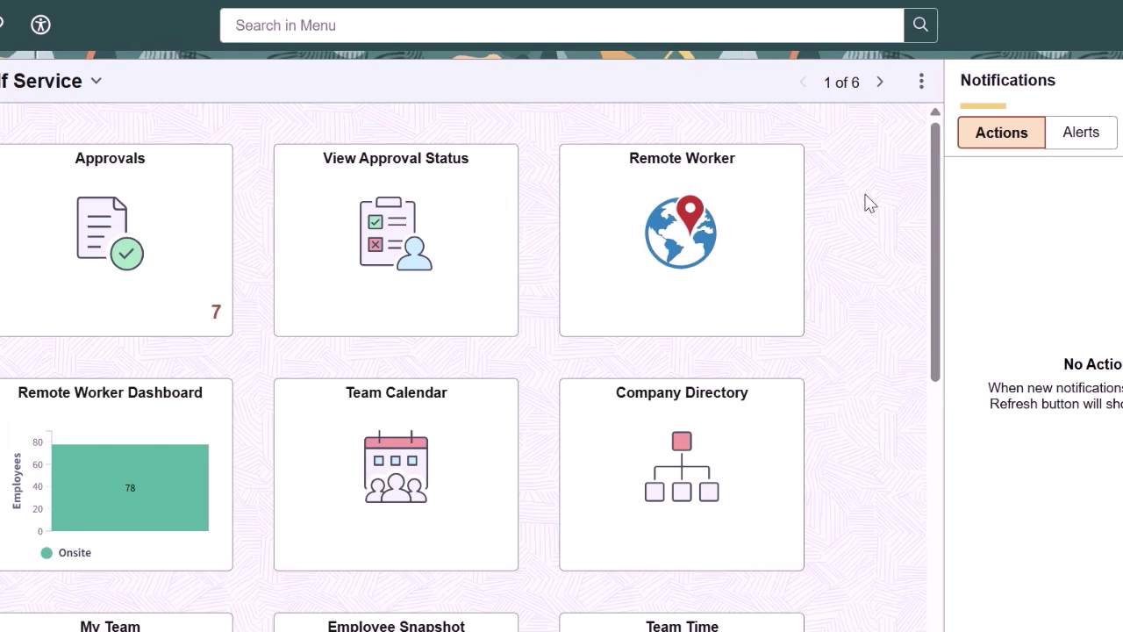
- Expand the recently visited items in the menu search, remove Import Insights Dashboards, and clear all the remaining entries
left_click(865, 23)
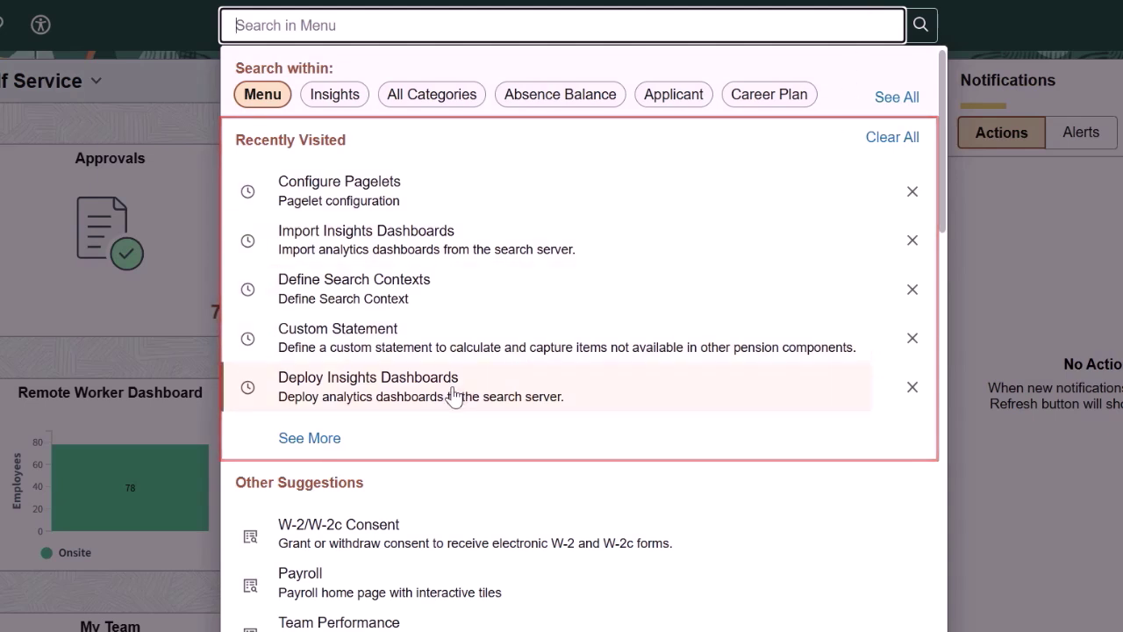
left_click(311, 440)
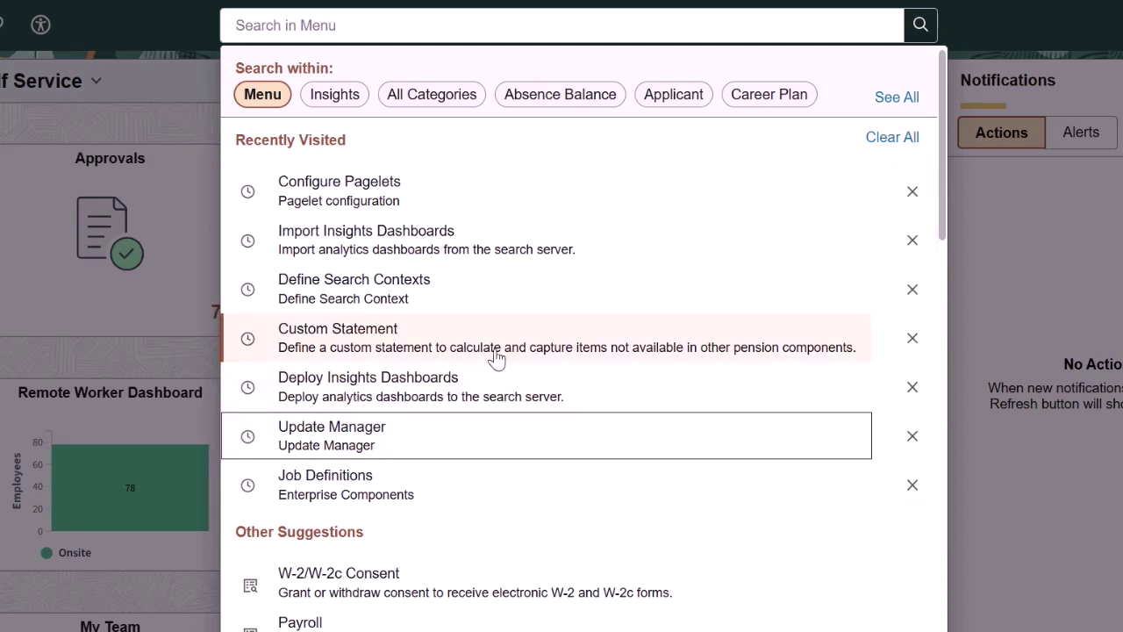
left_click(912, 241)
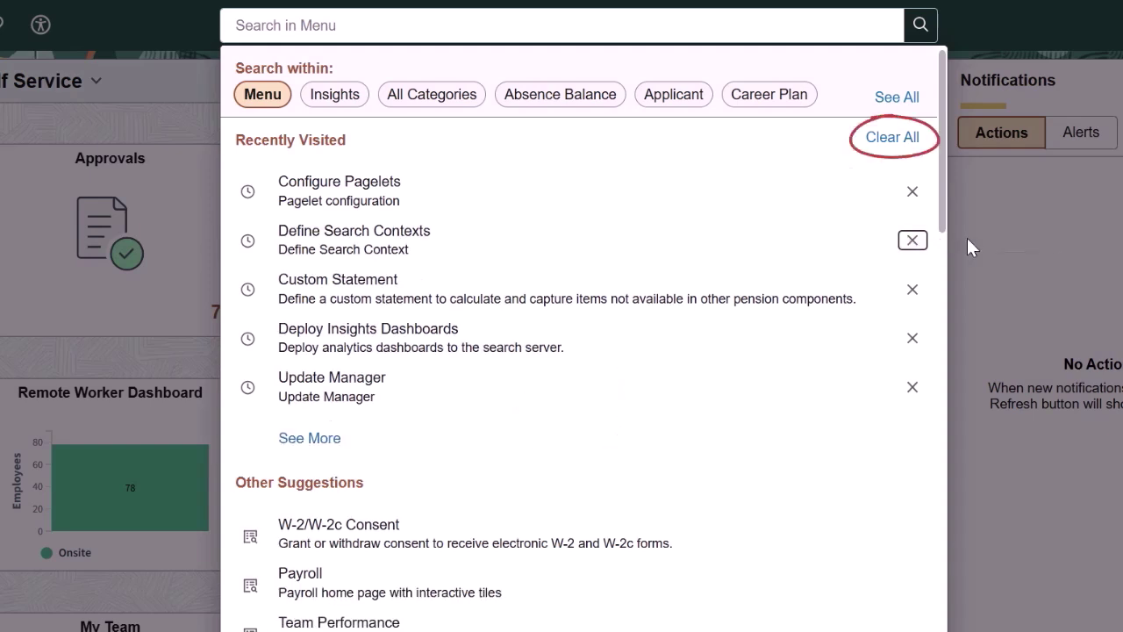
left_click(888, 141)
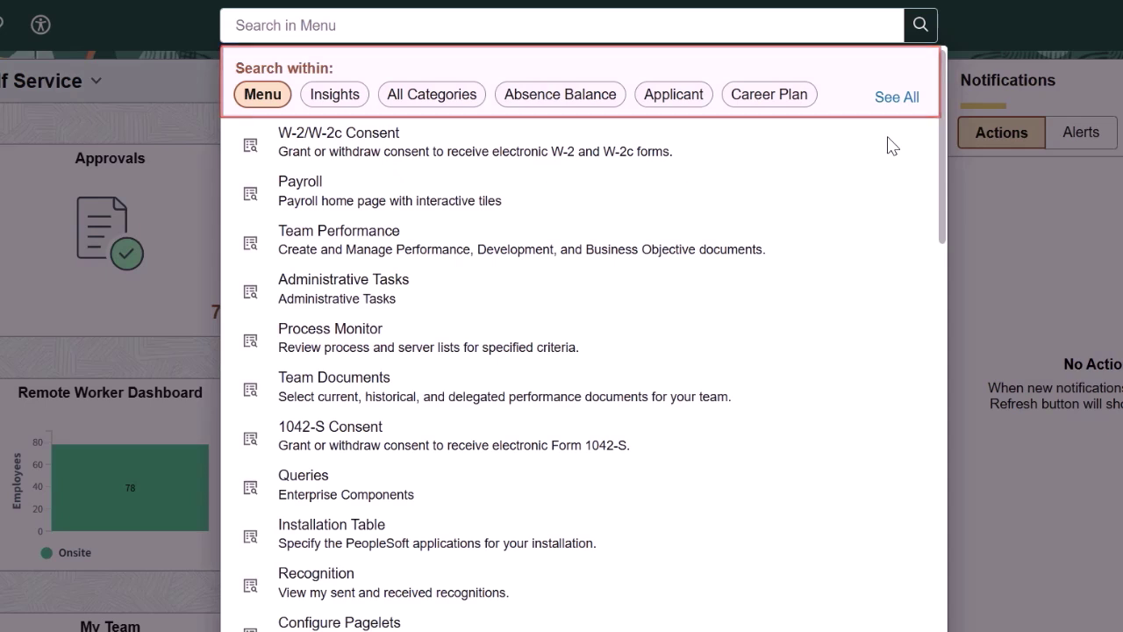
- Expand the full set of search categories, collapse it again, and close the menu search
left_click(903, 98)
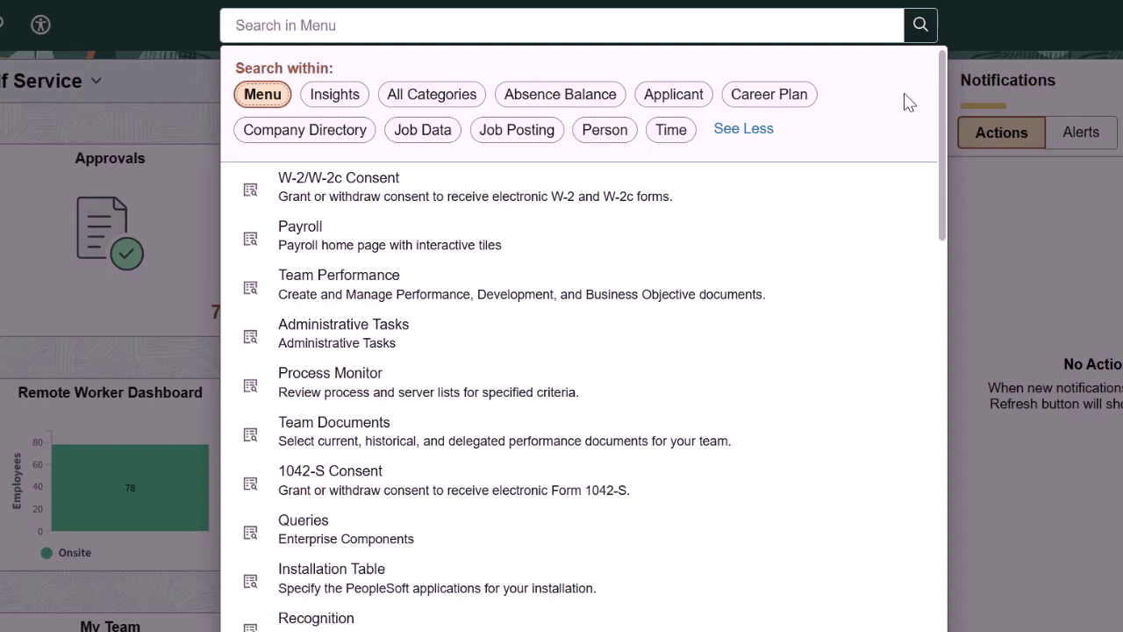
left_click(761, 131)
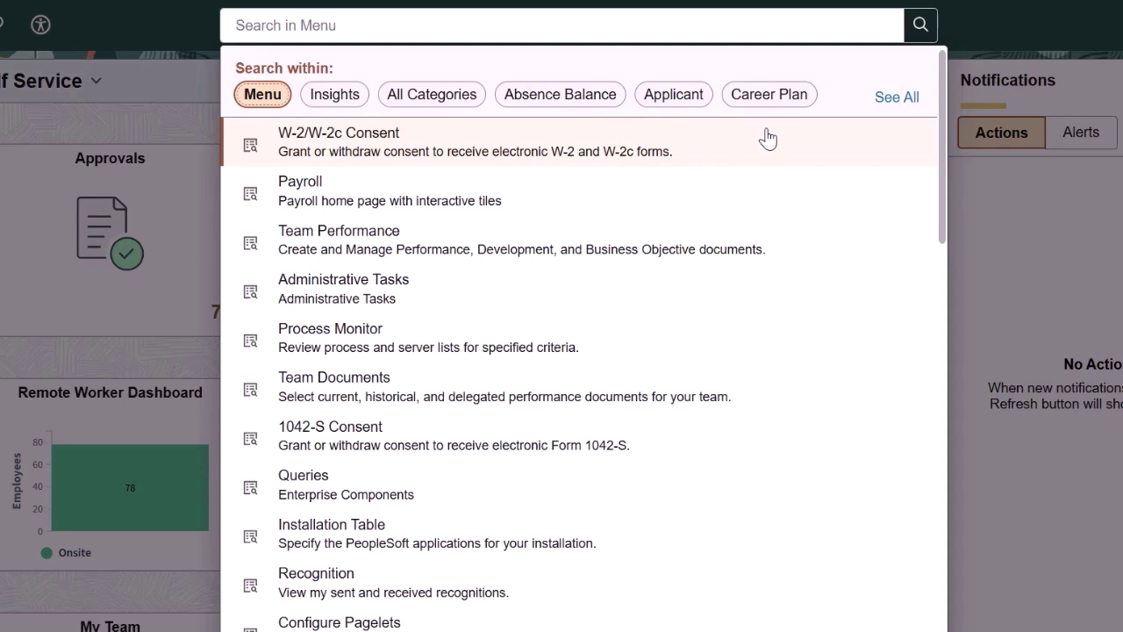
left_click(956, 89)
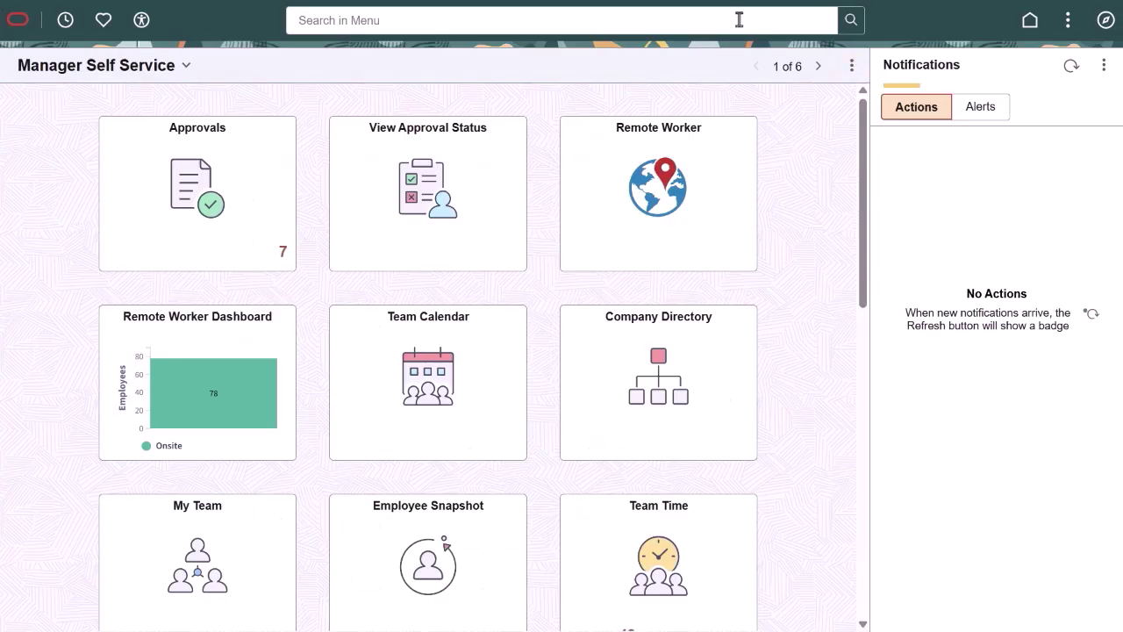
- Search within the Job Data category for Training Specialist
left_click(782, 25)
left_click(883, 96)
left_click(459, 109)
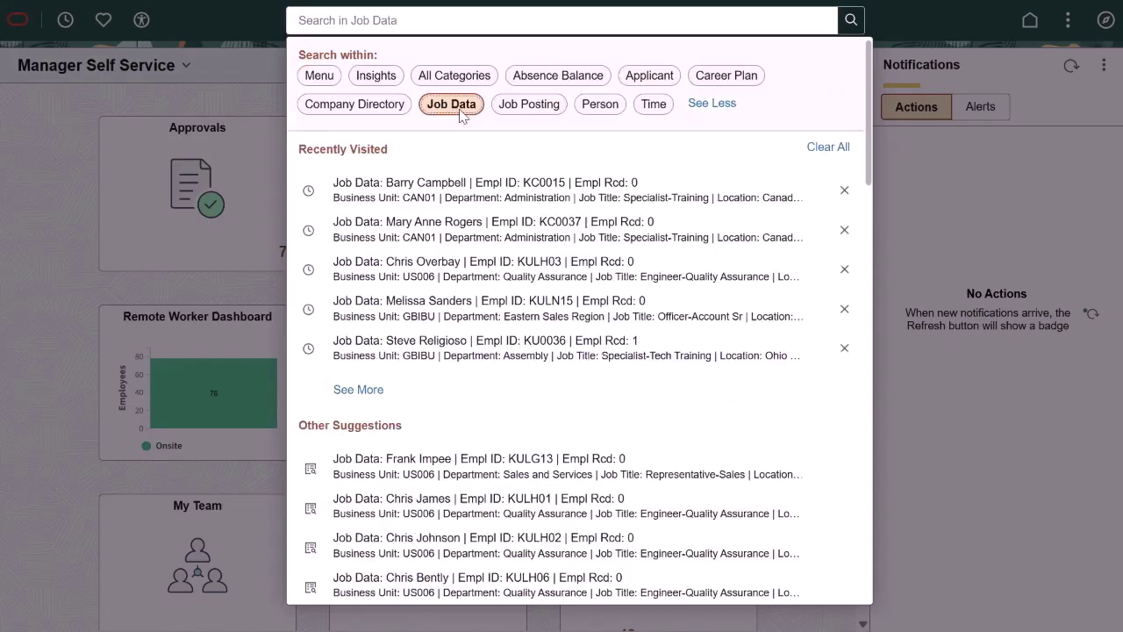
type("Training Specialist")
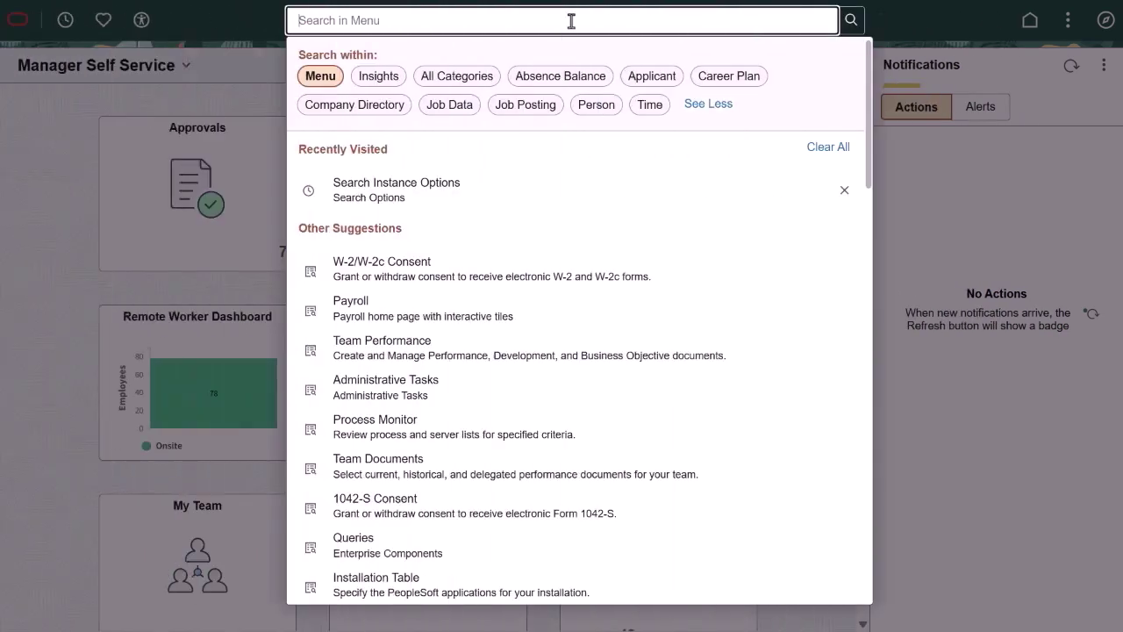
- Find and open Search Instance Options and examine the settings at the end of its default values
type("Search Instance Options")
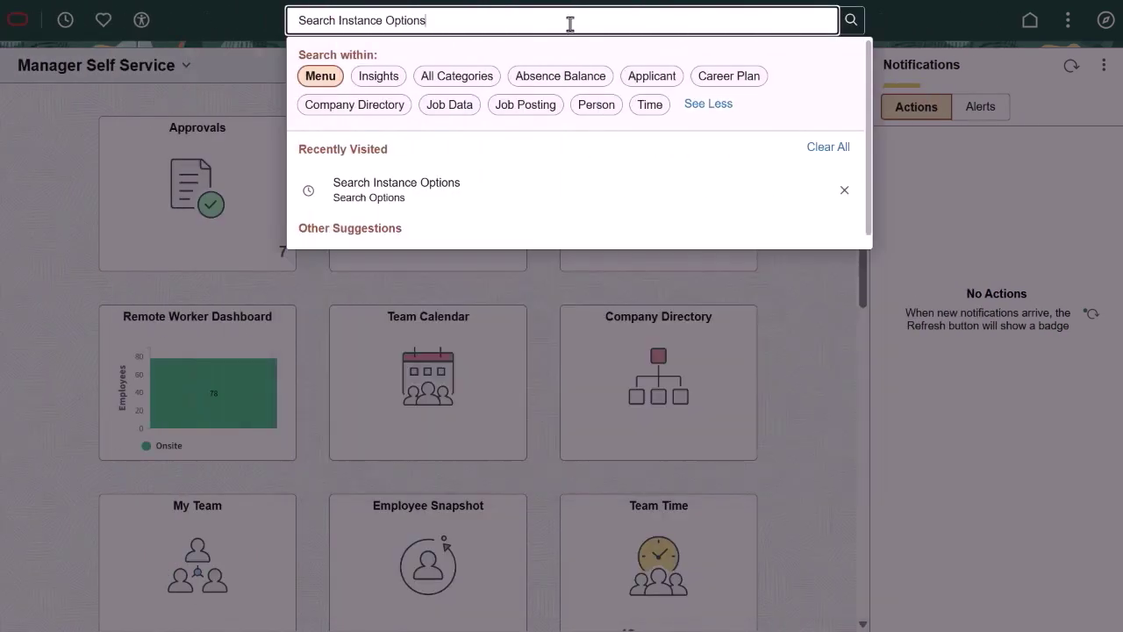
left_click(543, 194)
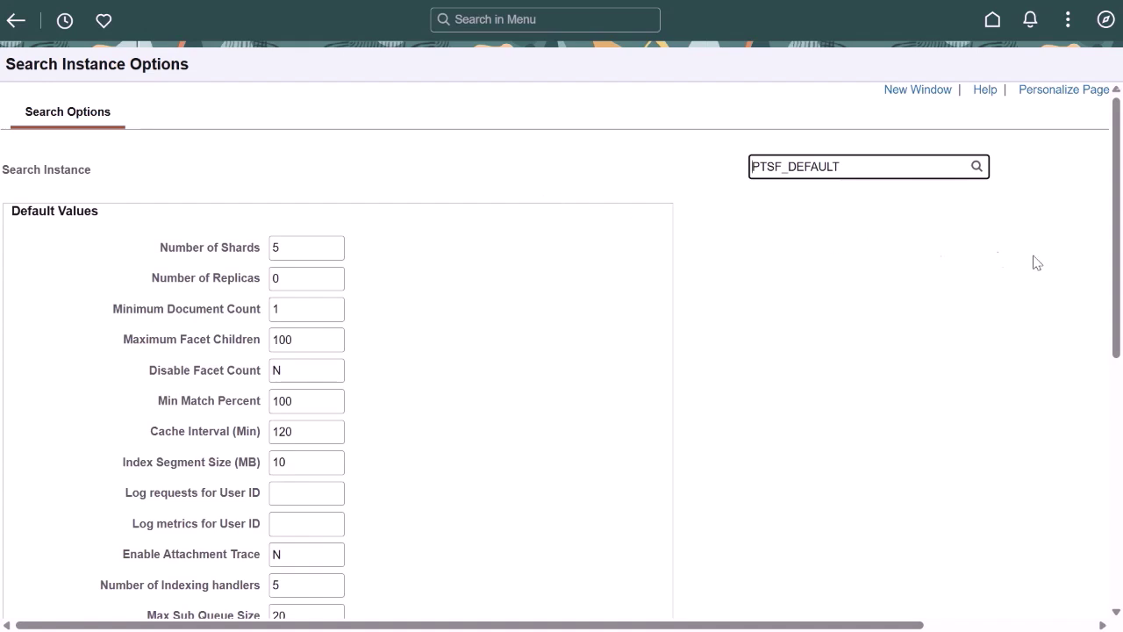
left_click_drag(1117, 267, 1116, 535)
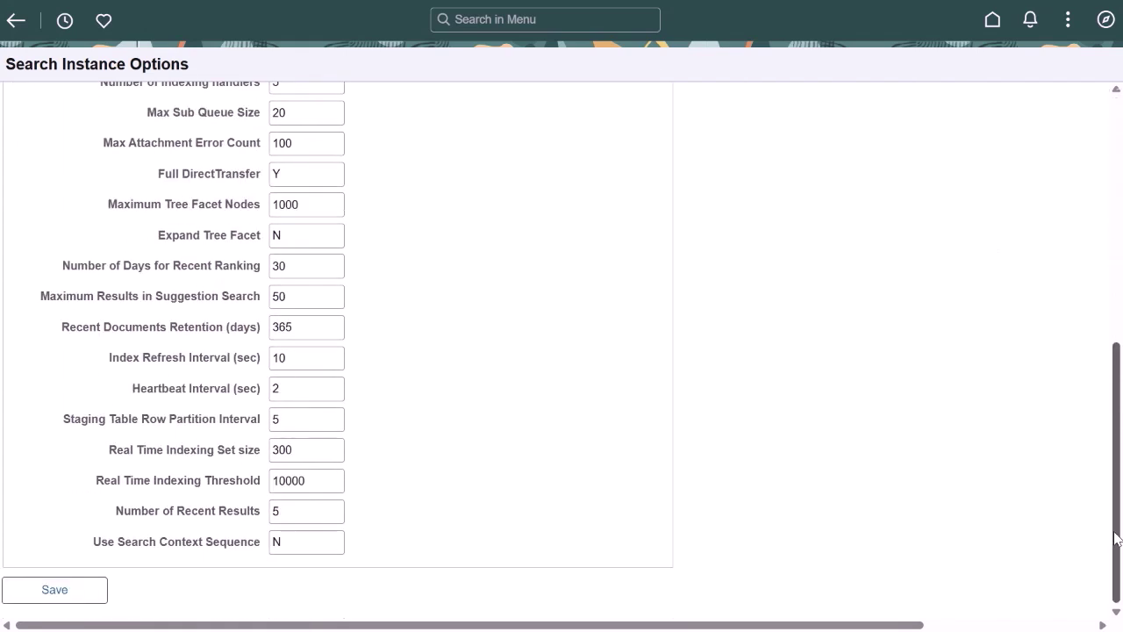
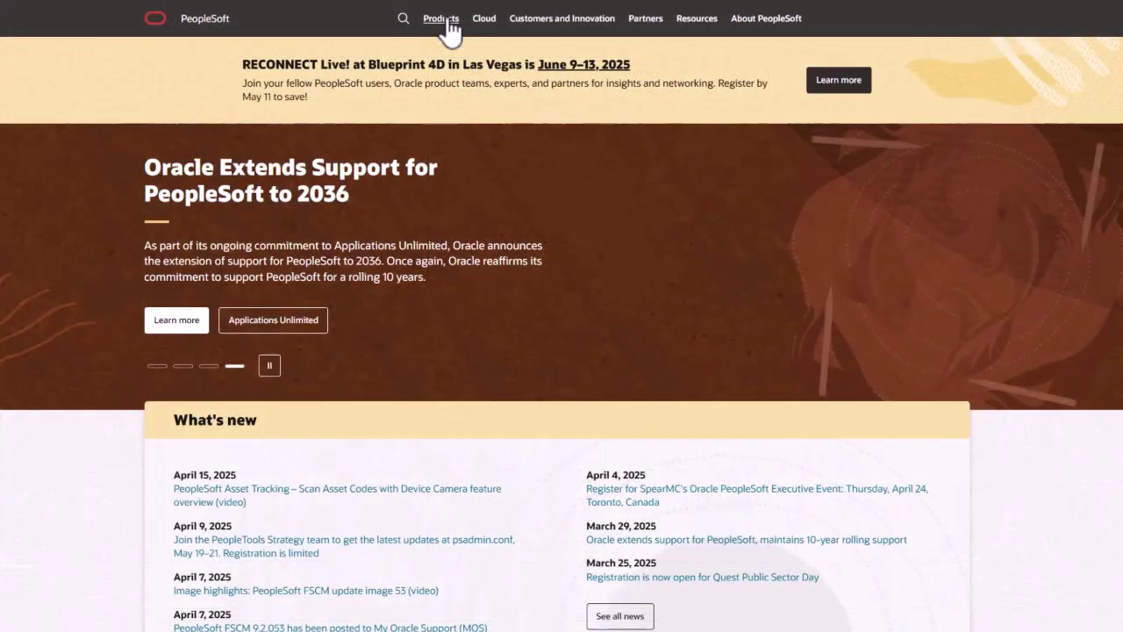
- Switch to the PeopleSoft website and look through its Products, Cloud, Customers and Innovation, Partners, Resources and About PeopleSoft offerings
left_click(449, 22)
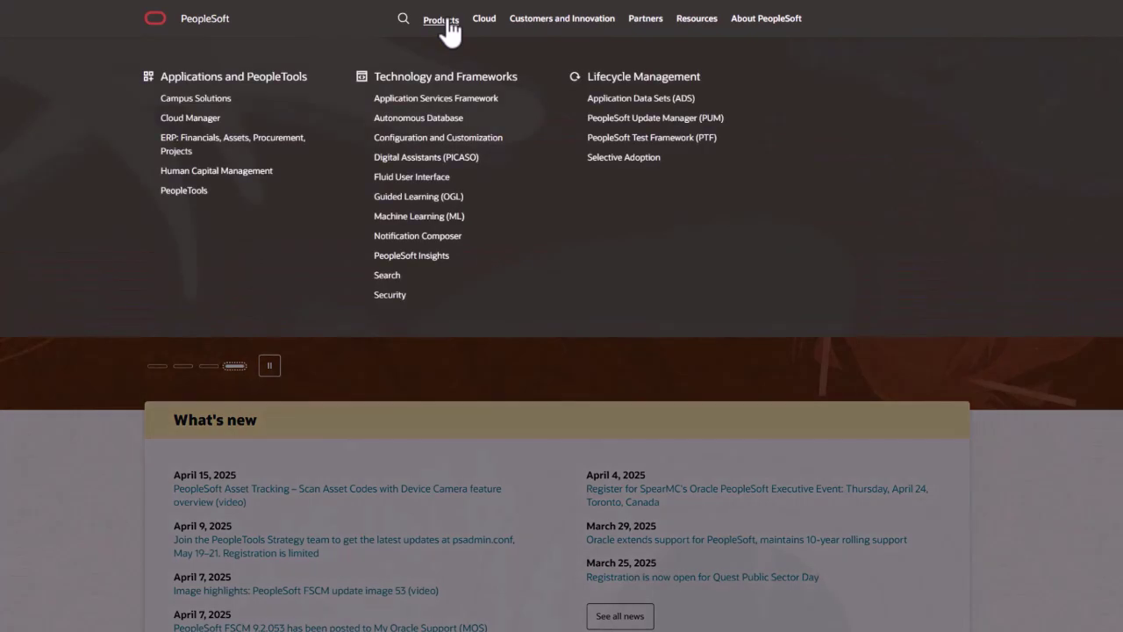
left_click(484, 21)
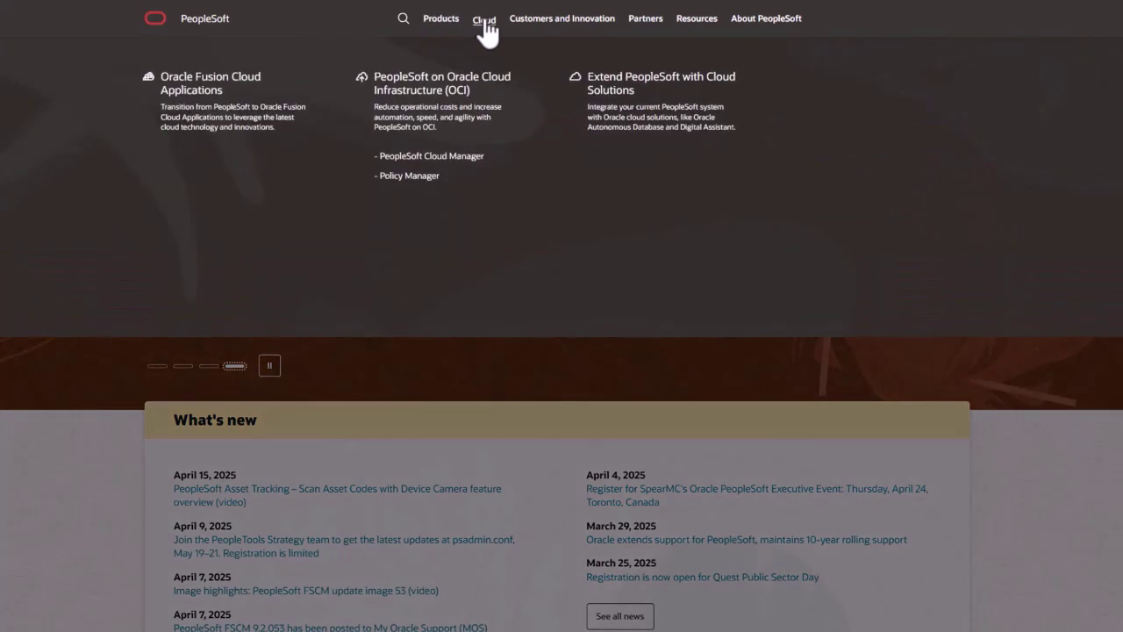
left_click(537, 21)
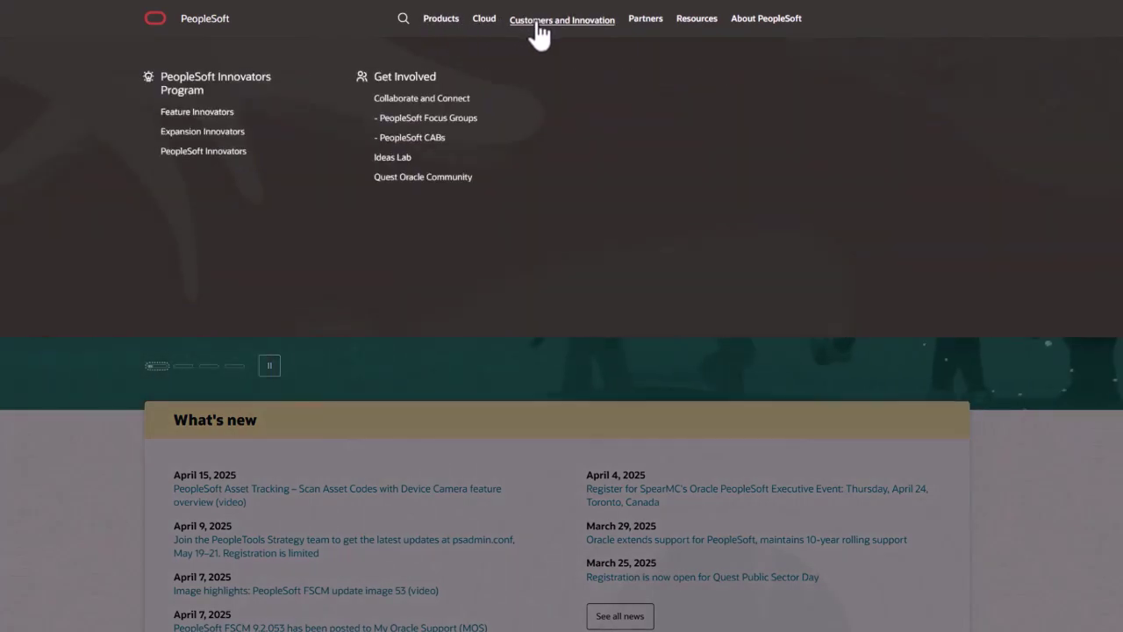
left_click(643, 21)
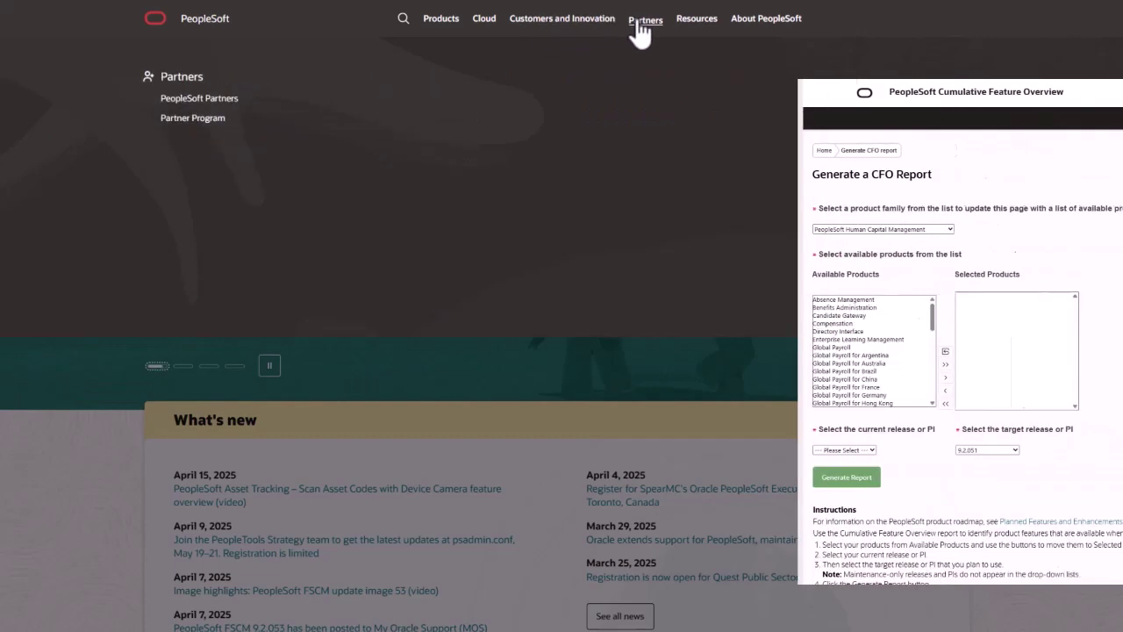
left_click(690, 21)
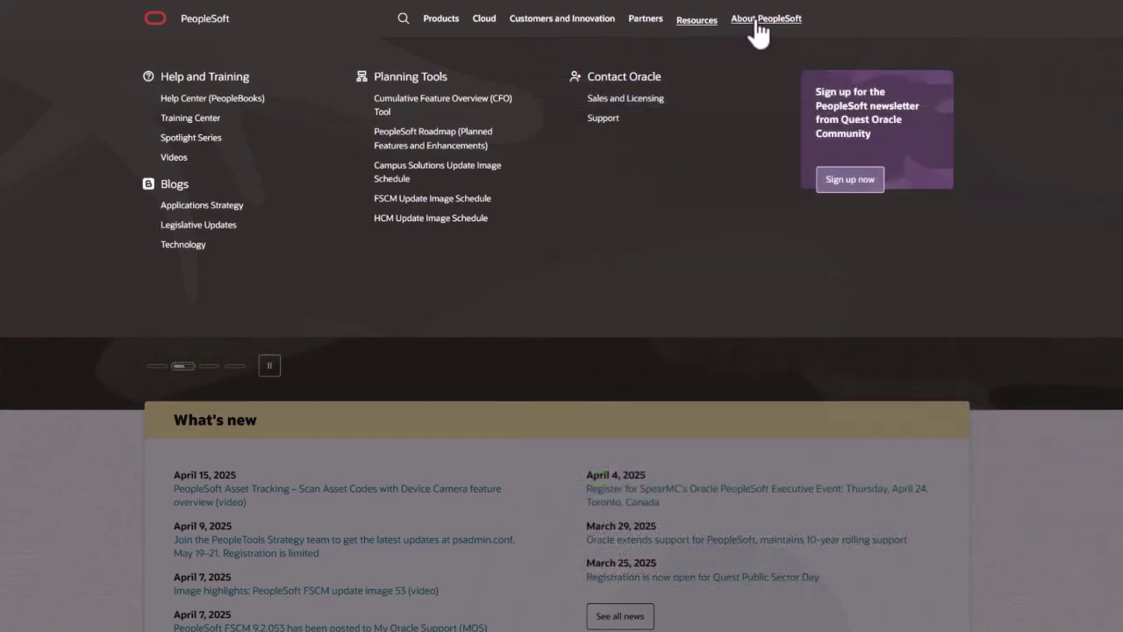
left_click(749, 21)
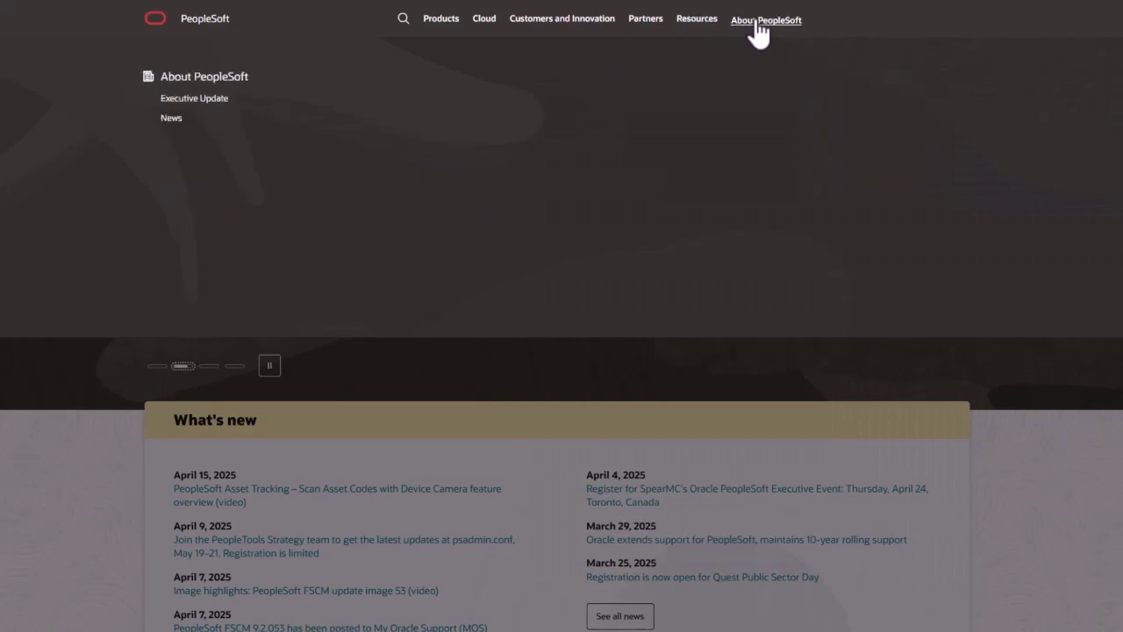
left_click(696, 22)
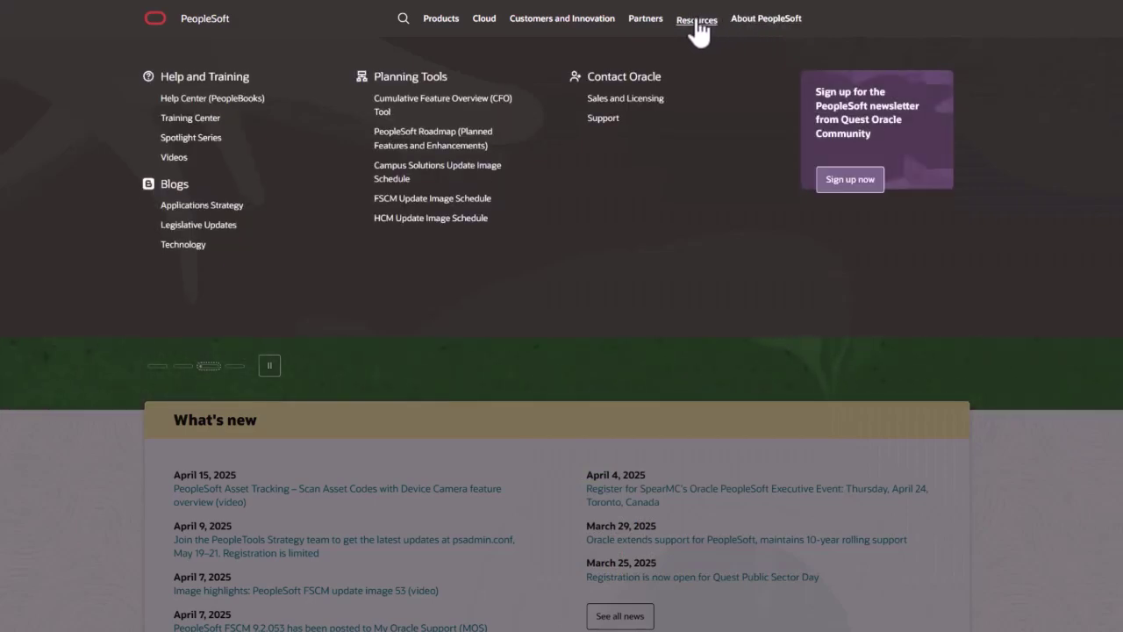